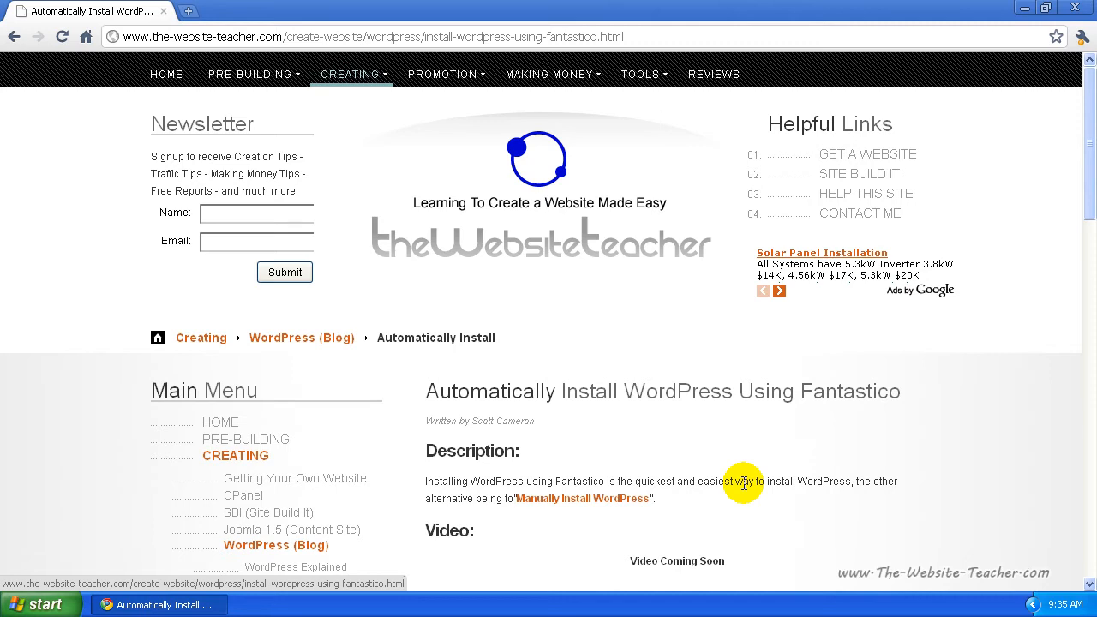
Step: Open a new blank Chrome tab beside the Fantastico WordPress tutorial article
left_click(190, 13)
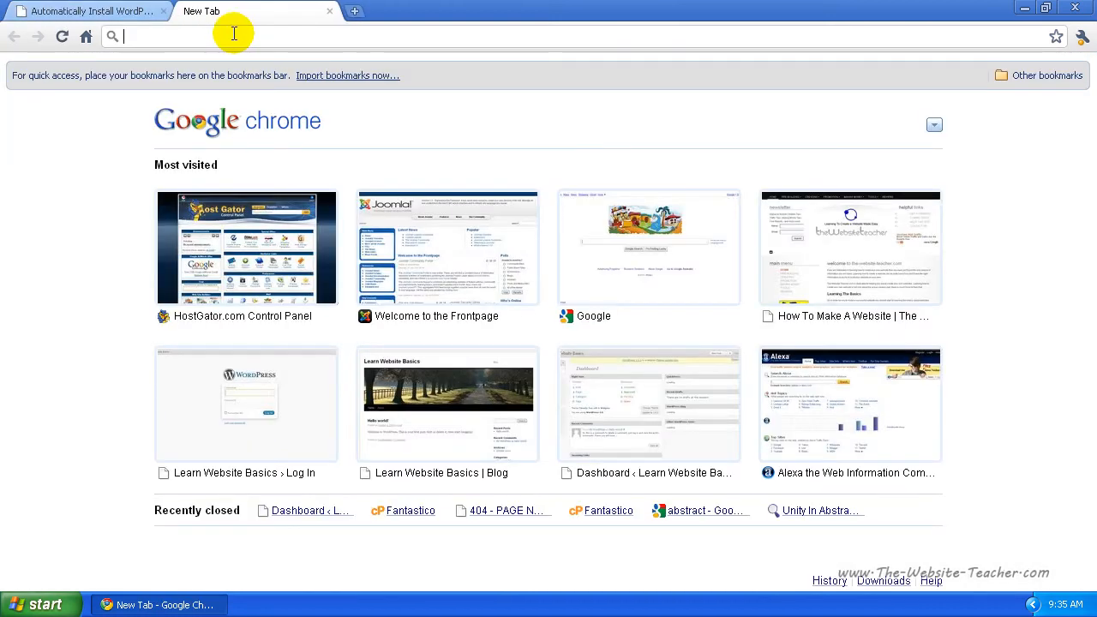
Step: Go to learnwebsitebasics.com/cpanel in the new tab, using the address-bar suggestion
left_click(234, 34)
type("learnwebsitebasics.com")
key("Right")
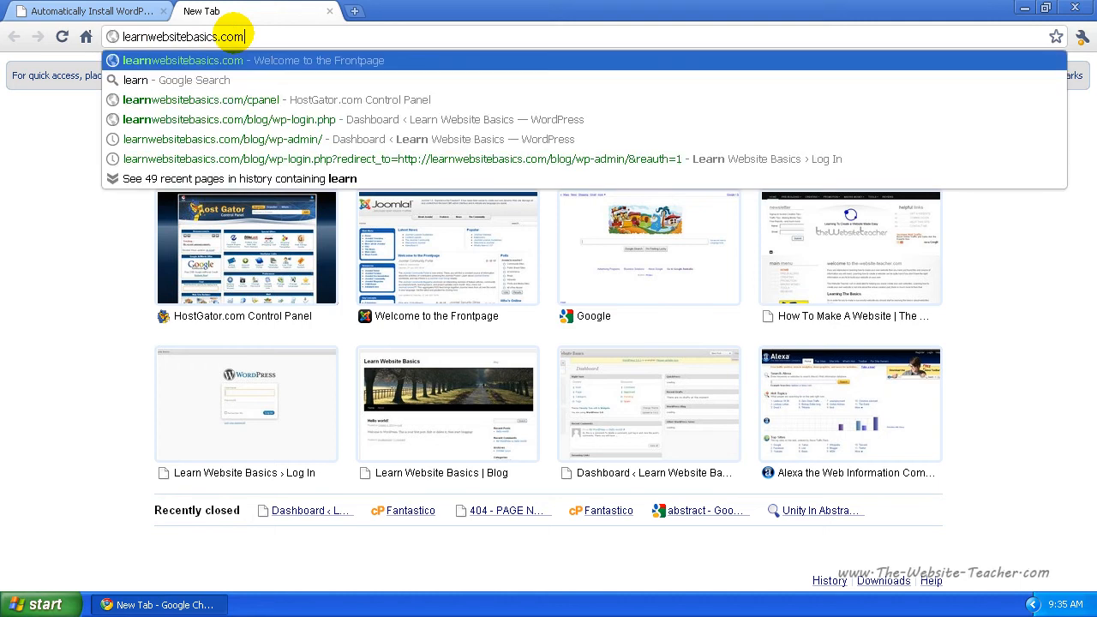
type("/")
key("Down")
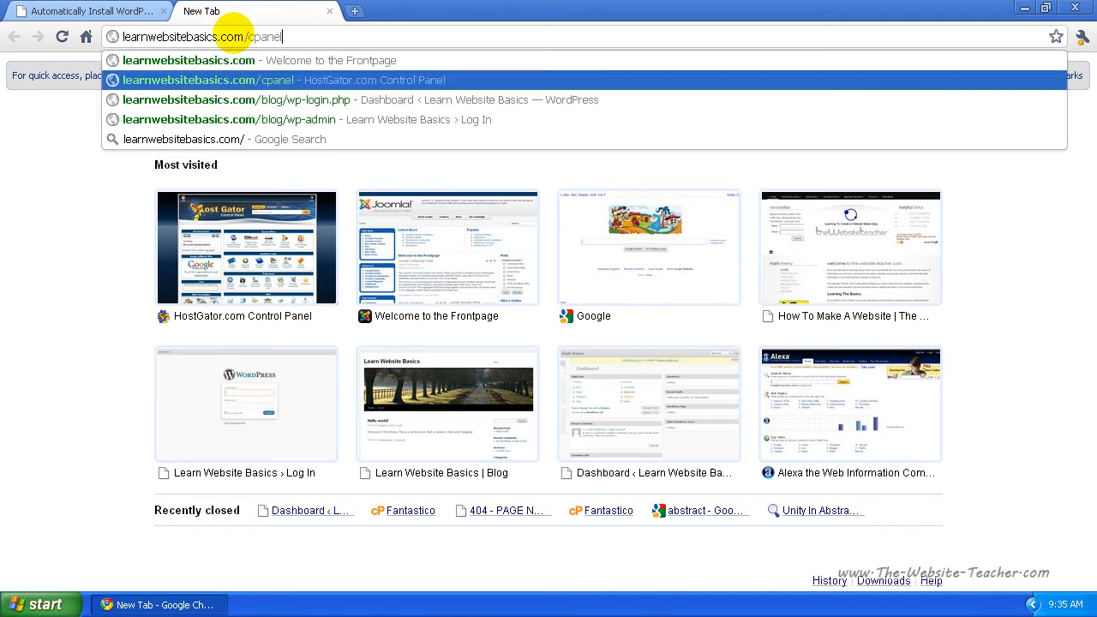
key("Return")
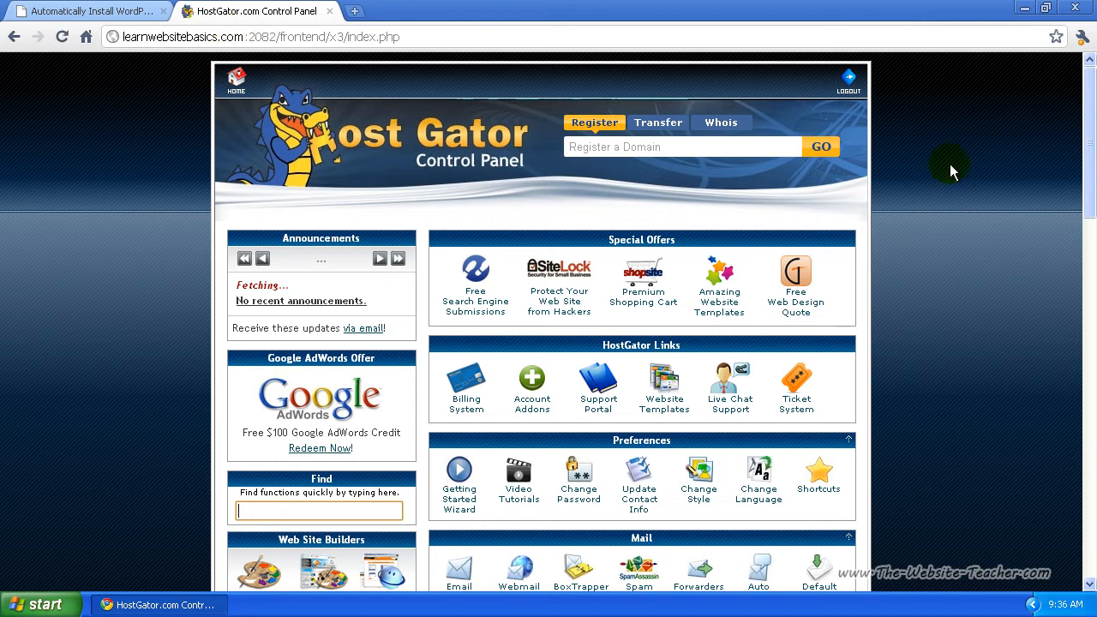
Step: Scroll down to Software / Services and launch Fantastico De Luxe
left_click_drag(1090, 112, 875, 420)
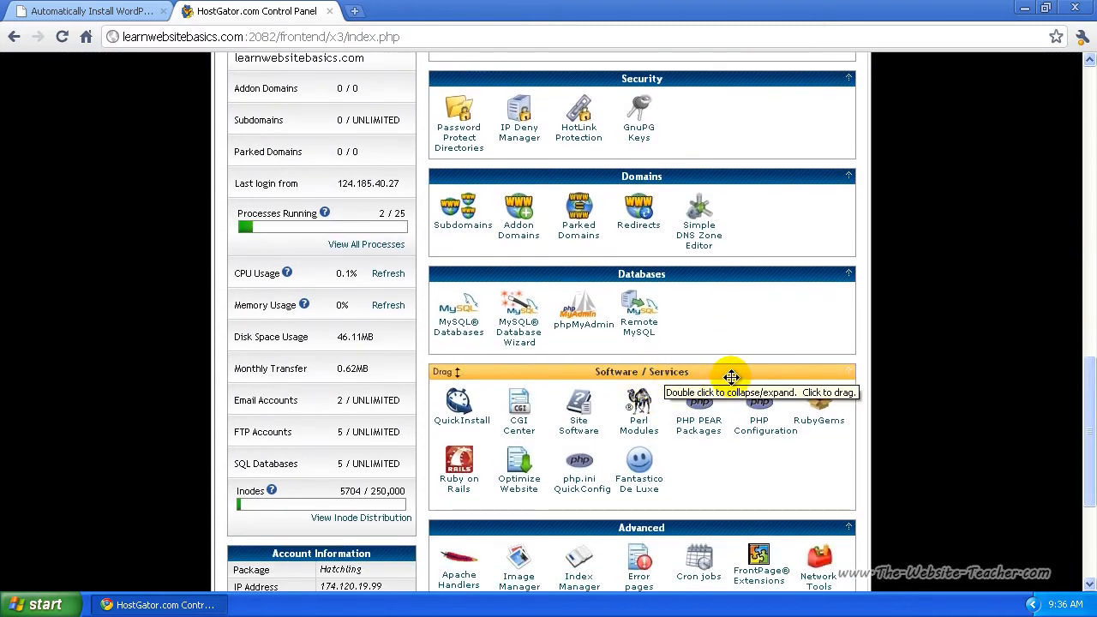
left_click(639, 464)
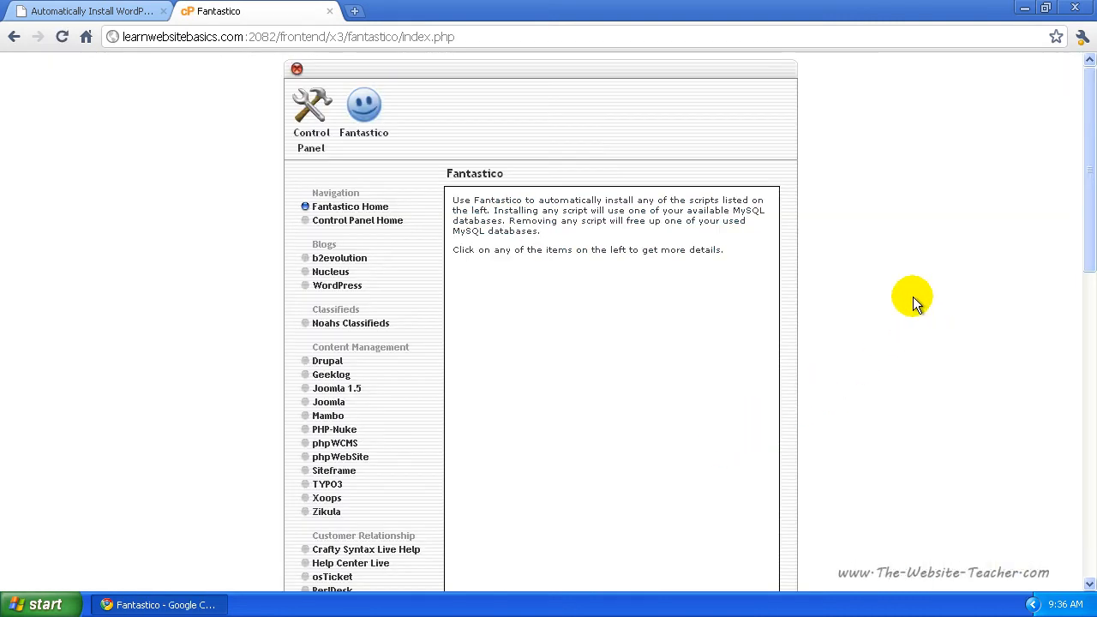
Step: Select WordPress under Blogs, note it has no current installations, and start a New Installation
mouse_move(1090, 105)
left_mouse_down()
mouse_move(1079, 248)
mouse_move(1048, 351)
mouse_move(1060, 428)
mouse_move(1070, 98)
left_mouse_up()
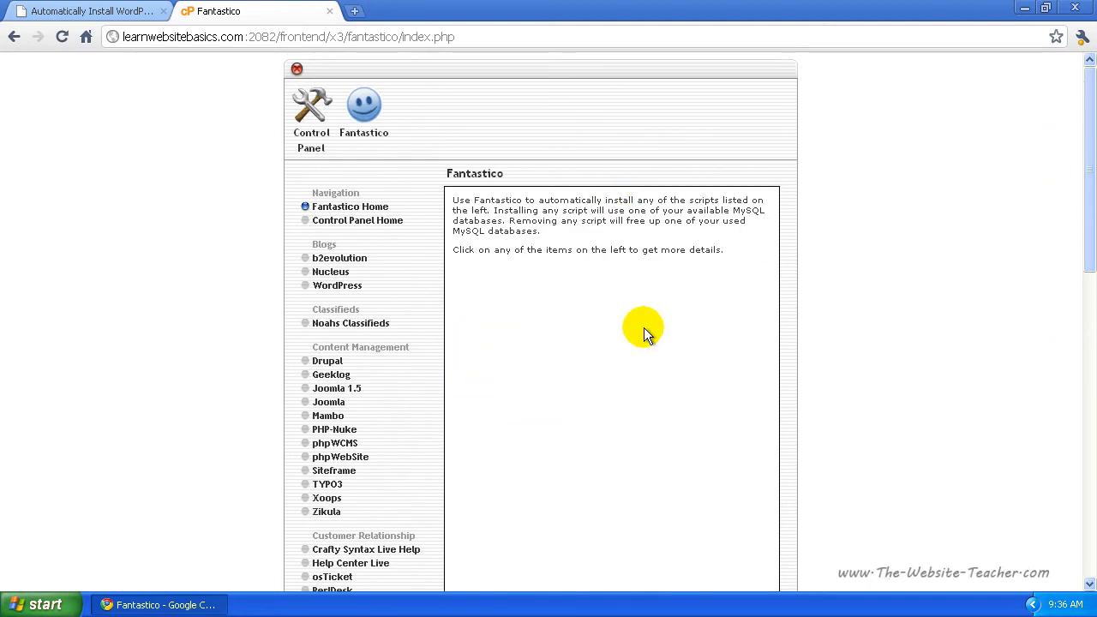
left_click(337, 286)
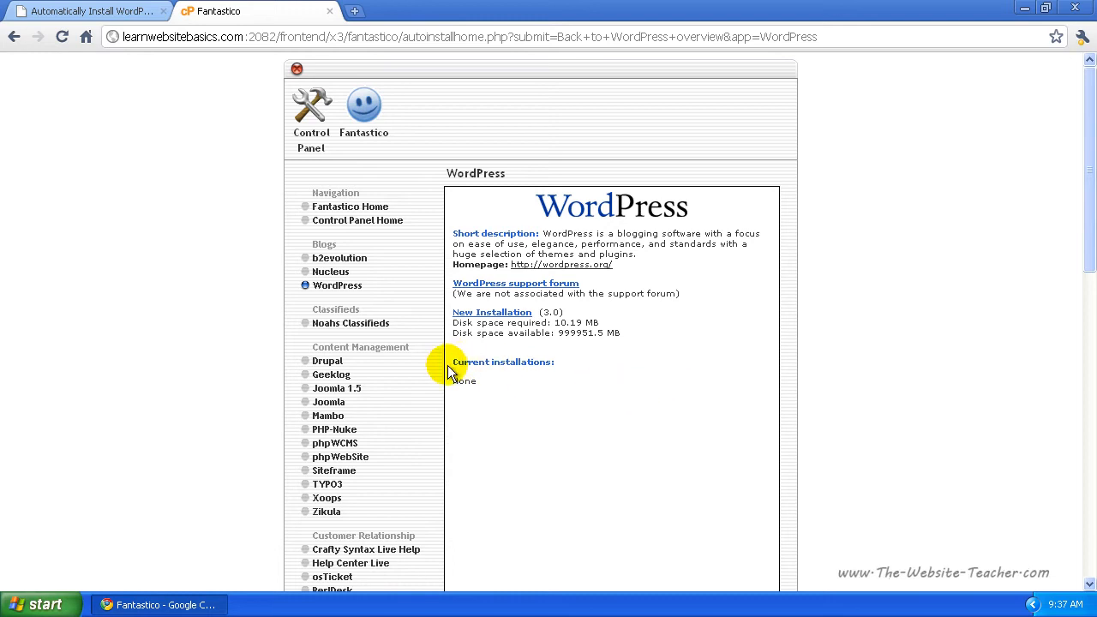
left_click_drag(453, 361, 506, 389)
left_click(526, 392)
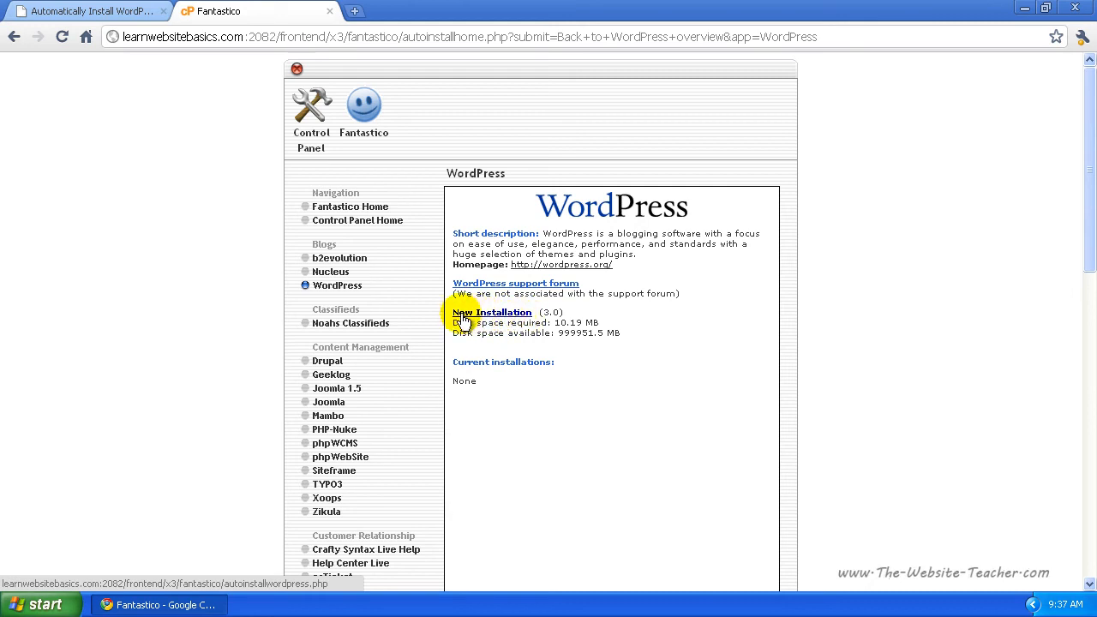
left_click(506, 314)
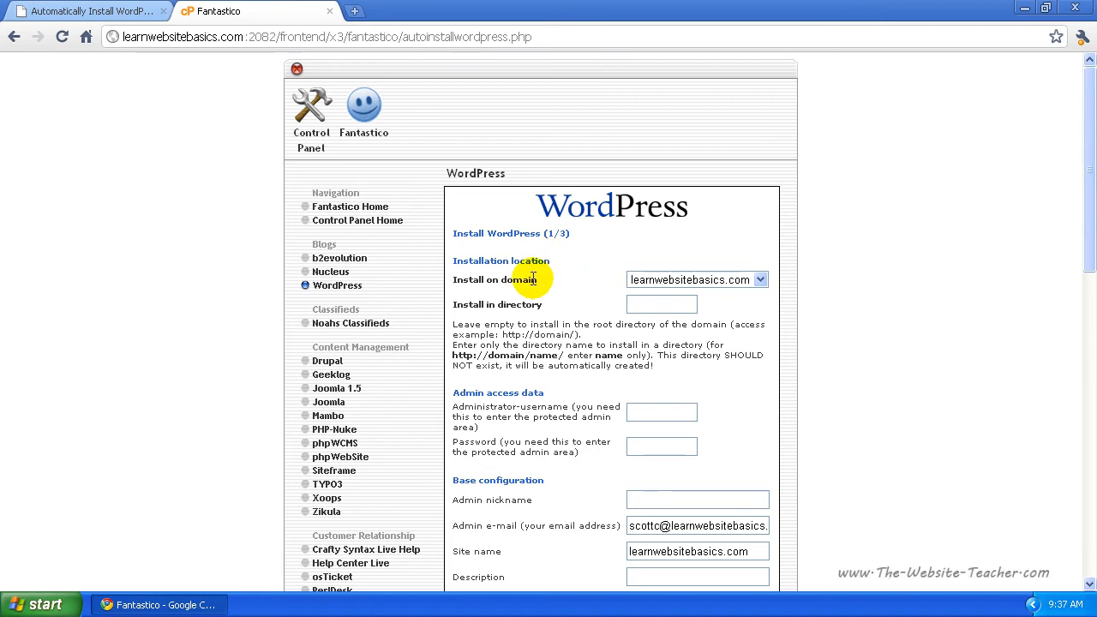
Step: Pick learnwebsitebasics.com as the install domain and type blog as the install directory
left_click(760, 280)
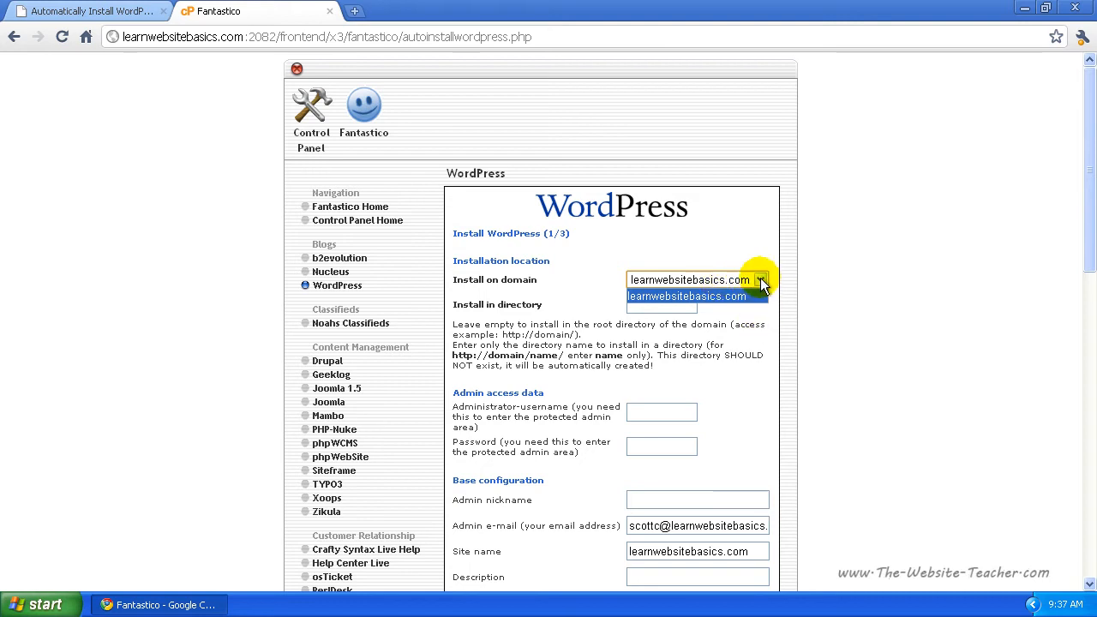
left_click(727, 295)
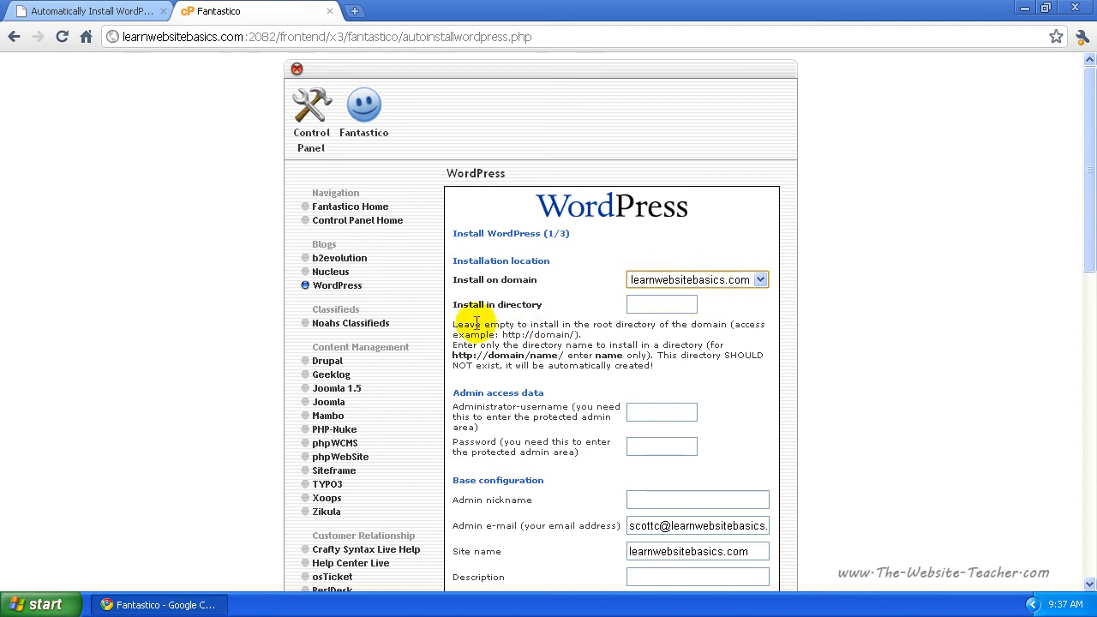
left_click(653, 304)
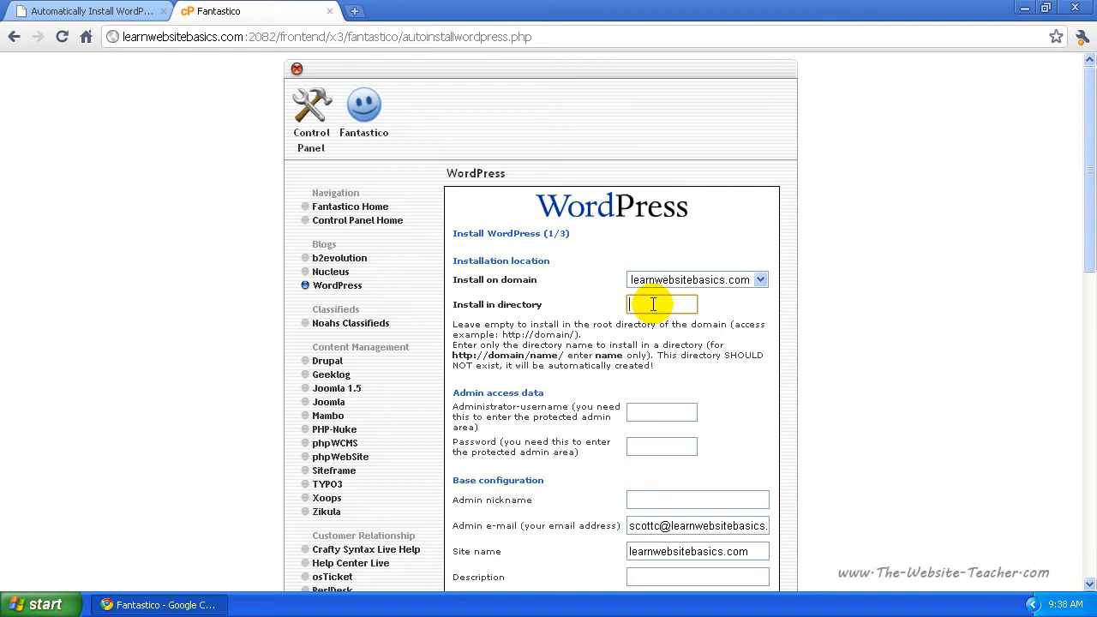
left_click(653, 304)
type("blog")
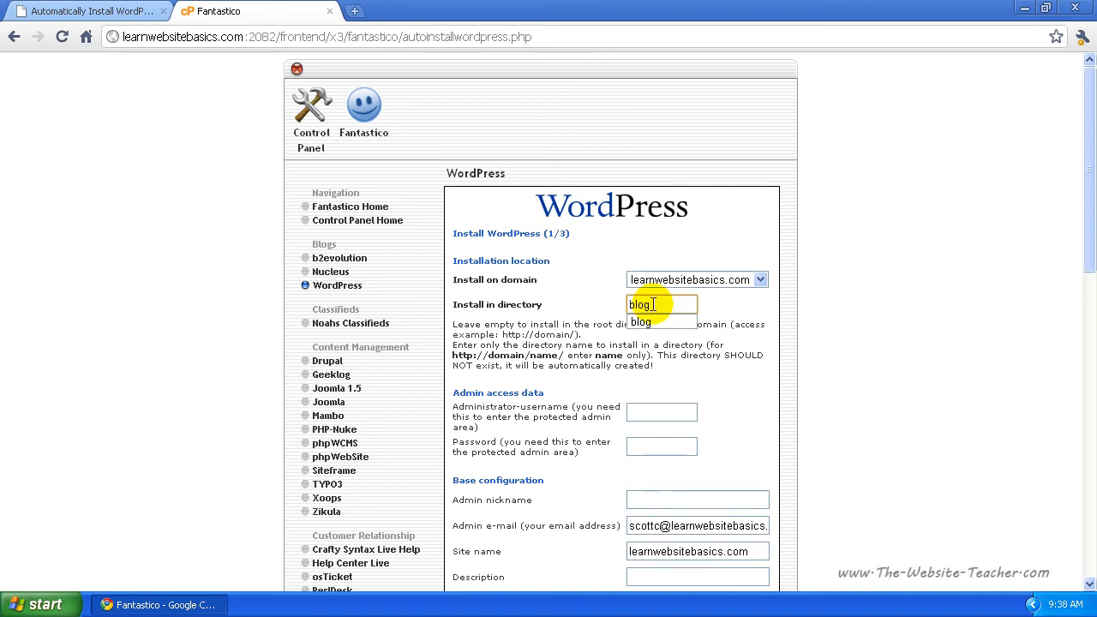
Step: Clear the install directory box and refill it with the saved 'blog' suggestion
left_click_drag(662, 303, 620, 304)
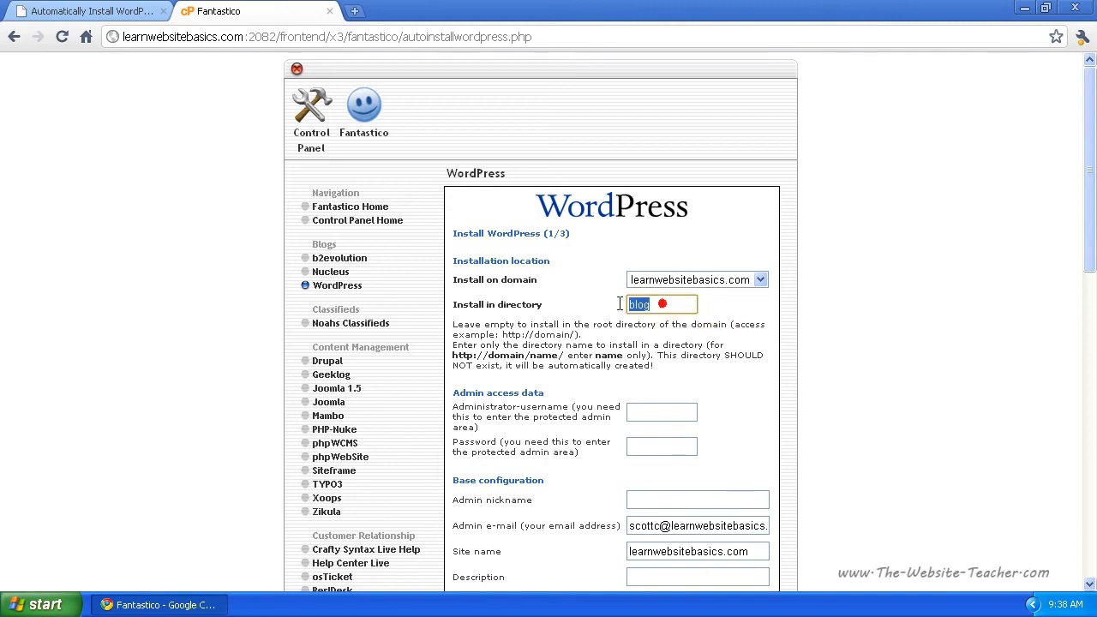
left_click(673, 305)
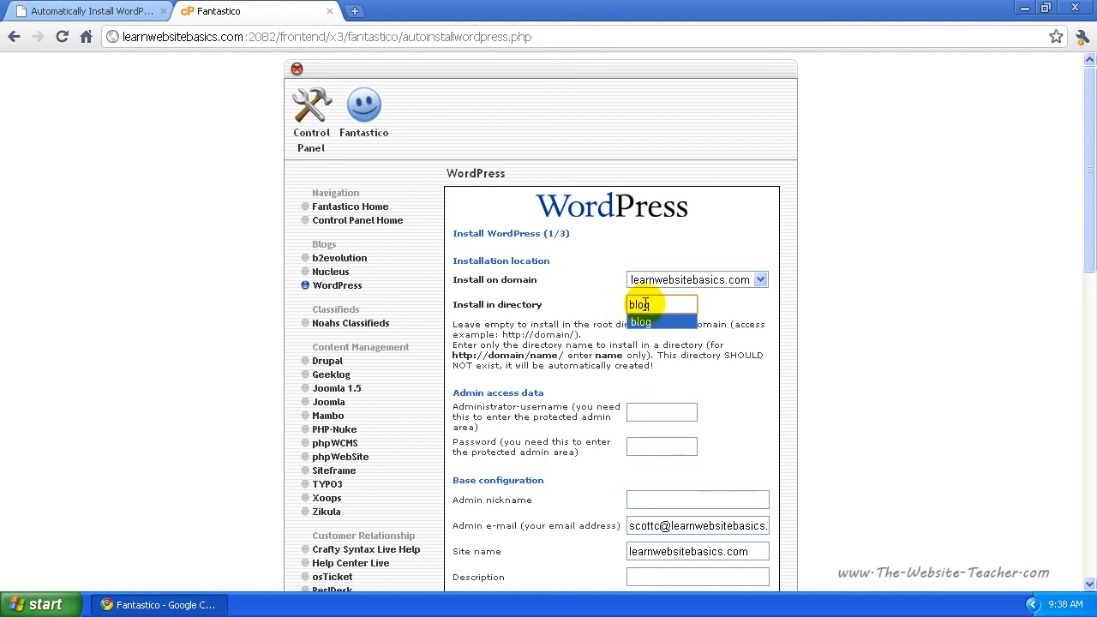
left_click(660, 304)
left_click(752, 328)
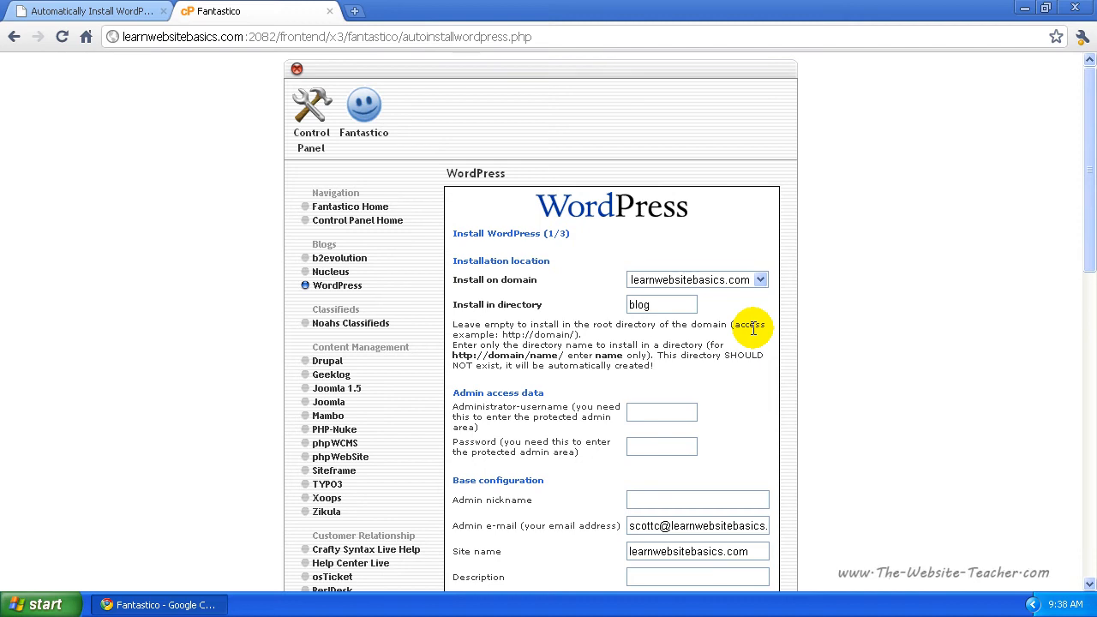
double_click(665, 304)
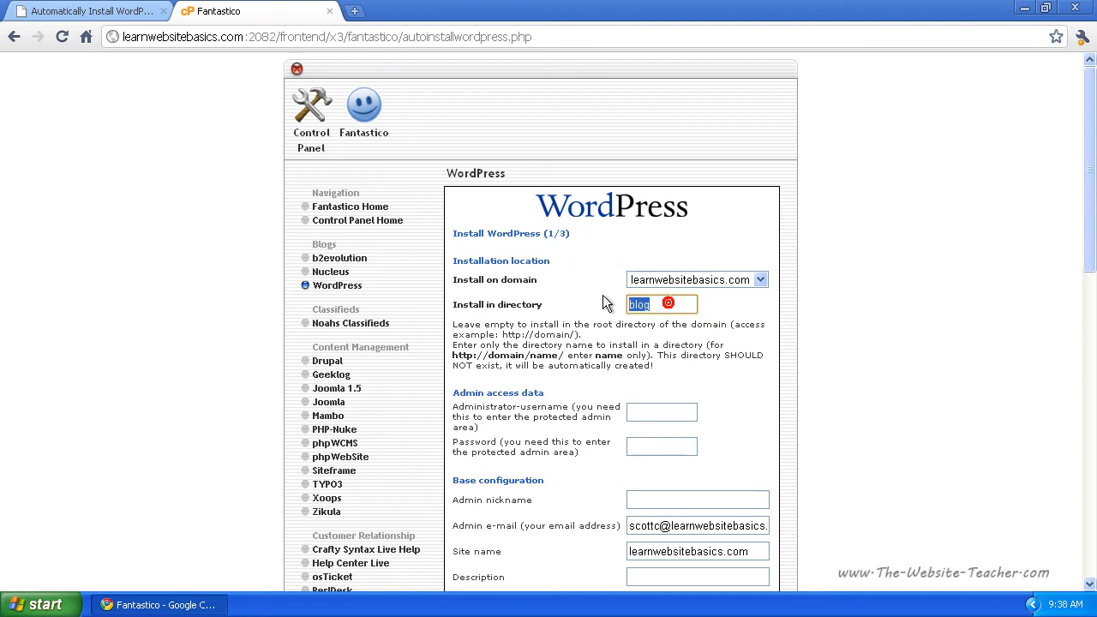
key("BackSpace")
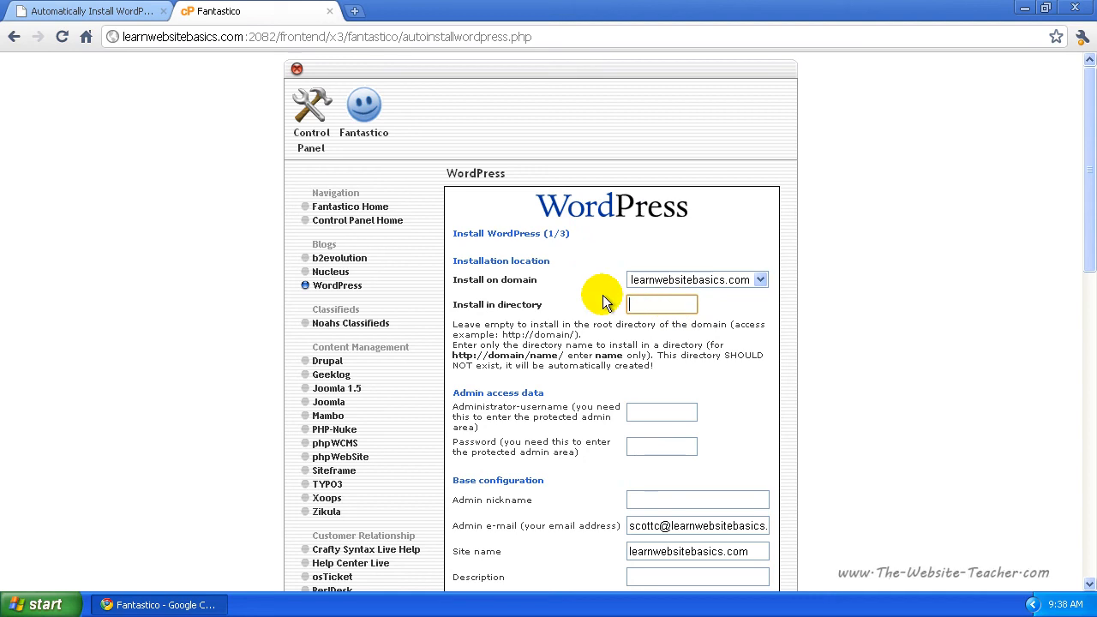
left_click(664, 304)
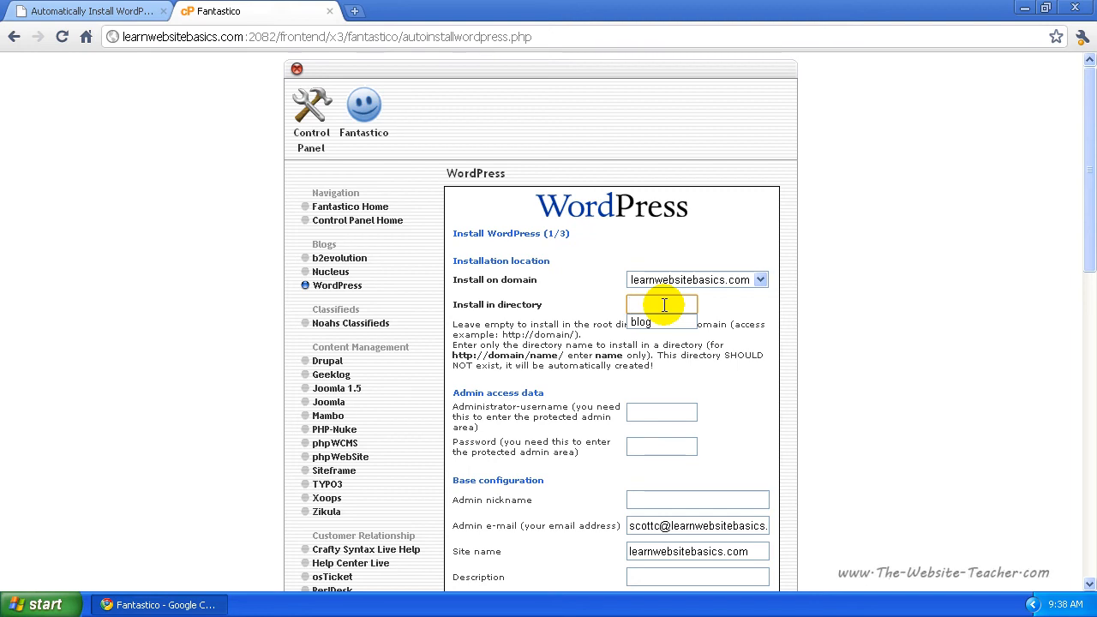
key("Down")
key("Return")
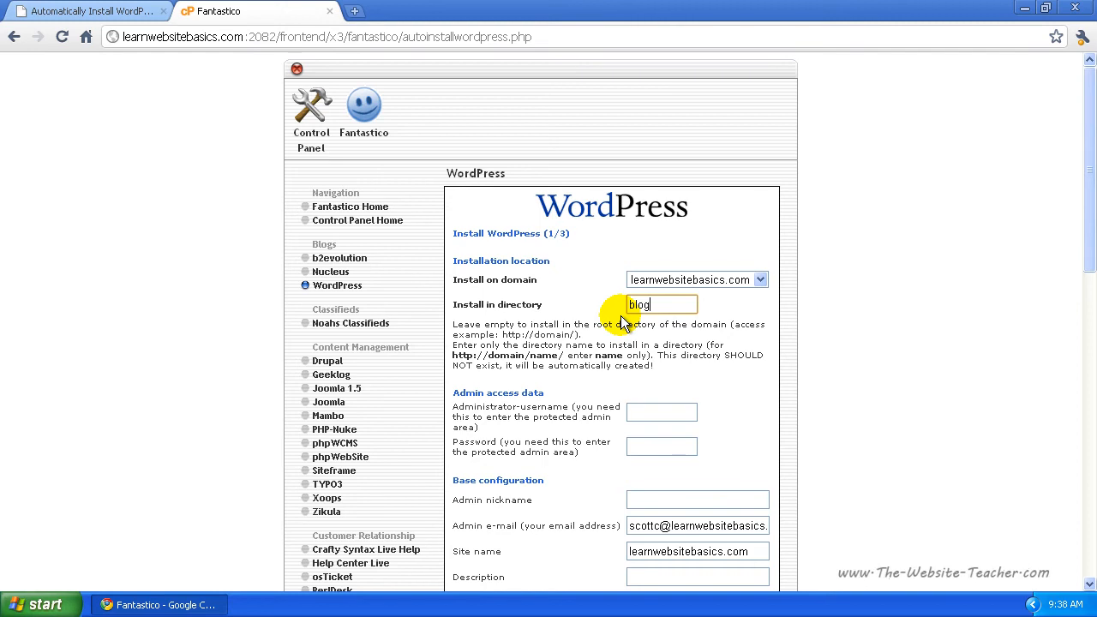
left_click(654, 409)
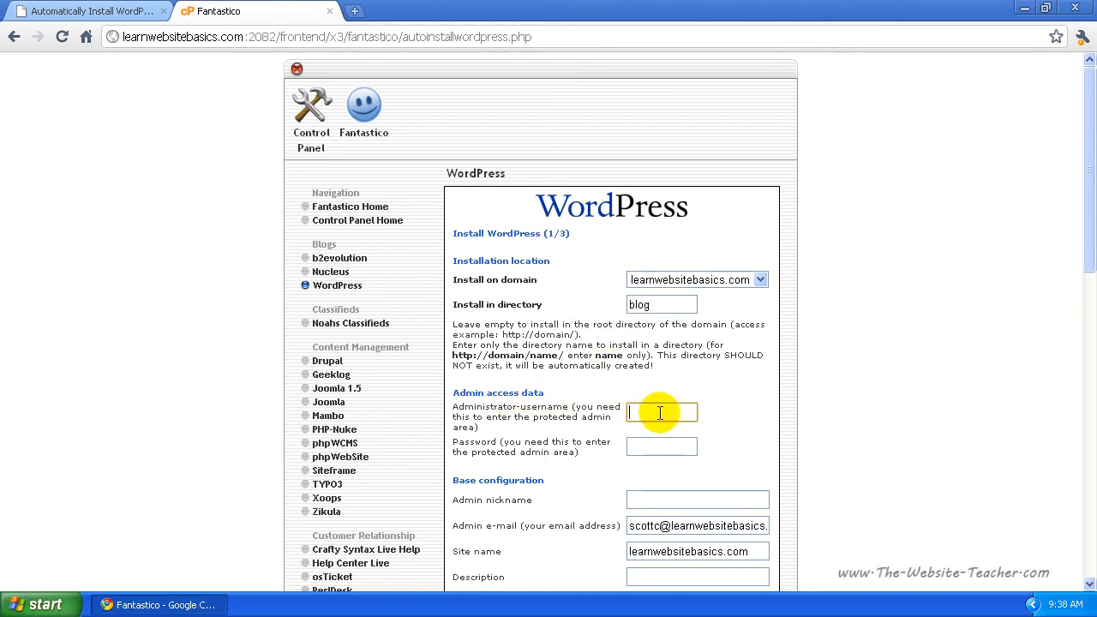
Step: Enter admin as the administrator username and type the admin password
left_click(660, 412)
left_click(747, 419)
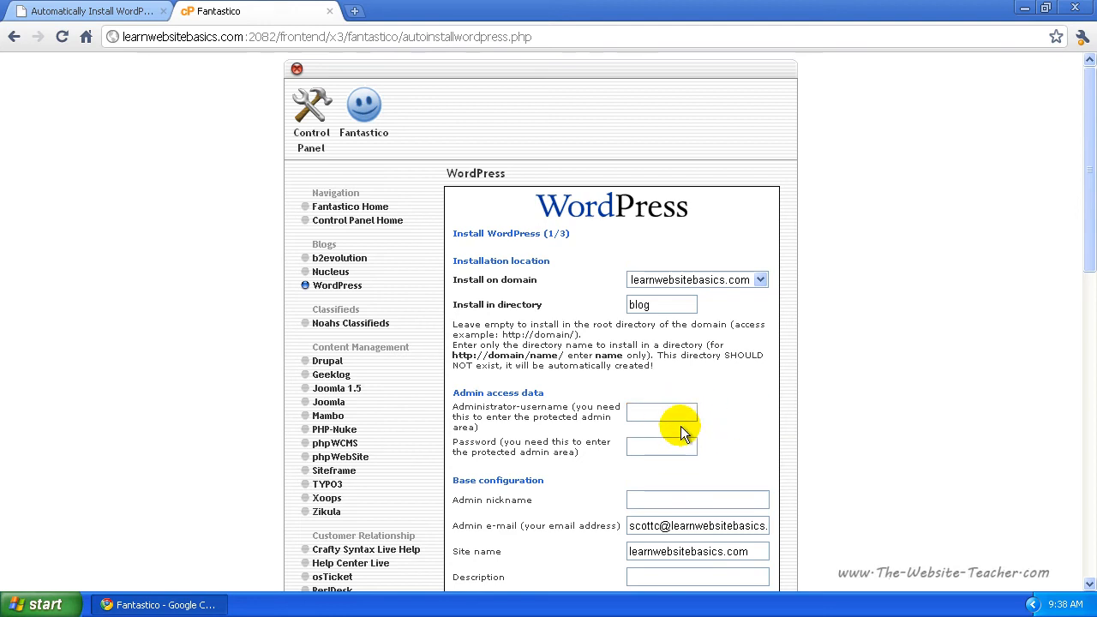
left_click(657, 411)
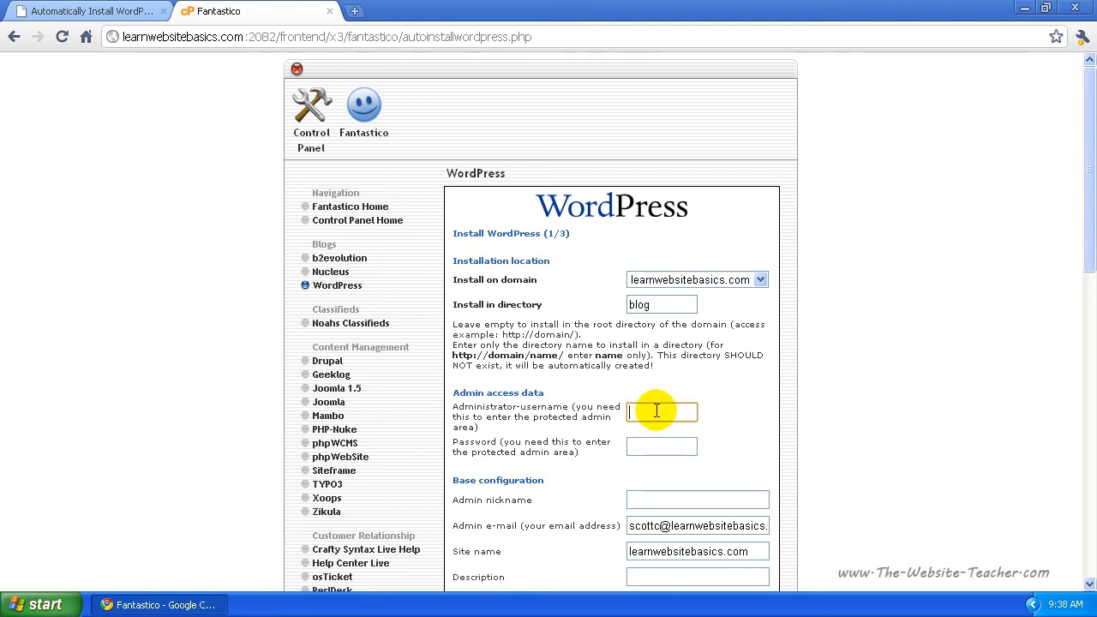
type("admin")
key("Tab")
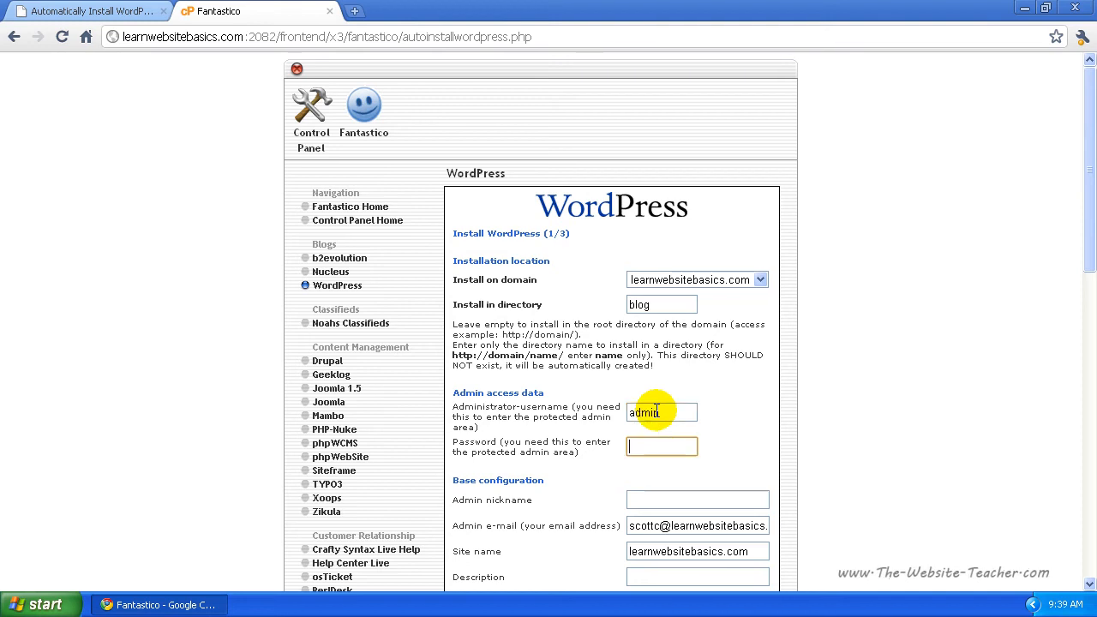
type("password")
left_click(732, 439)
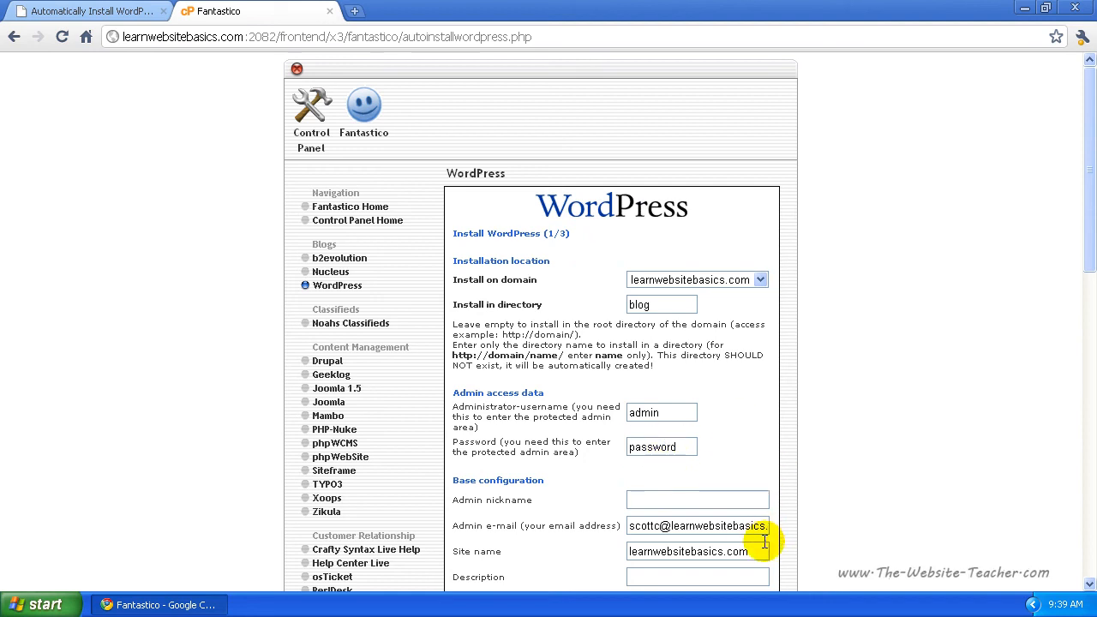
Step: Fill in the admin nickname from the browser's saved suggestion
scroll(853, 462, "down", 1)
scroll(853, 462, "down", 1)
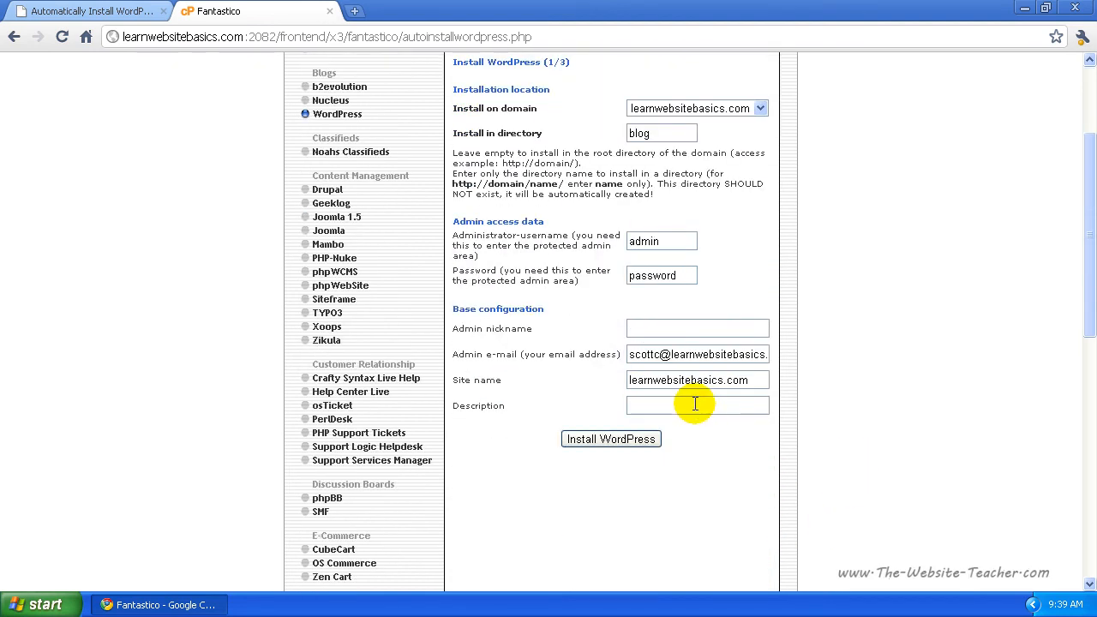
left_click(654, 328)
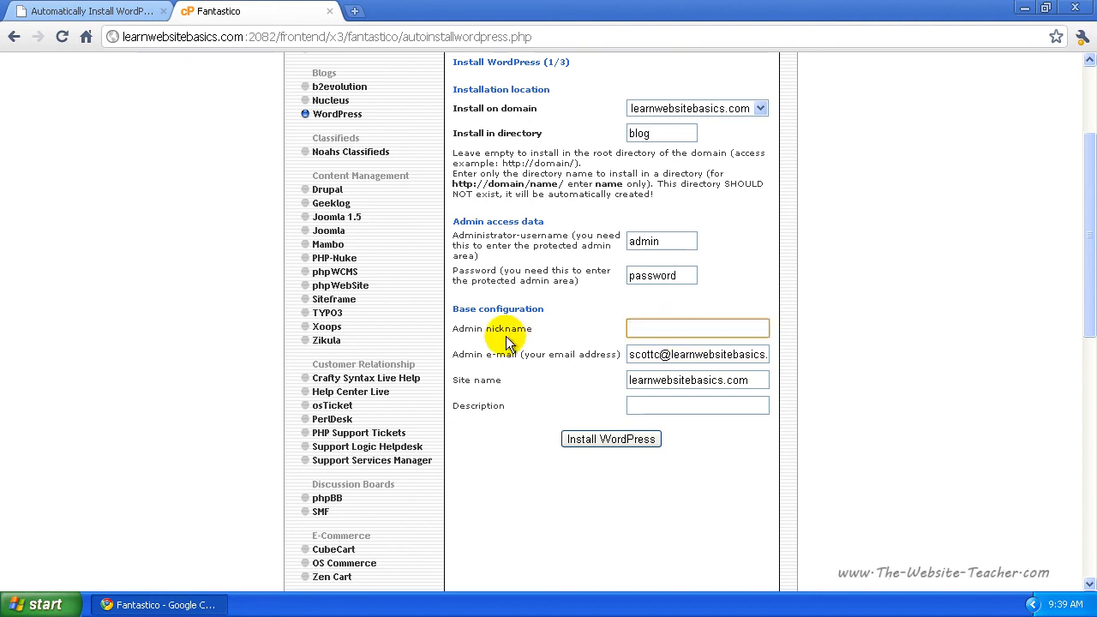
left_click(686, 330)
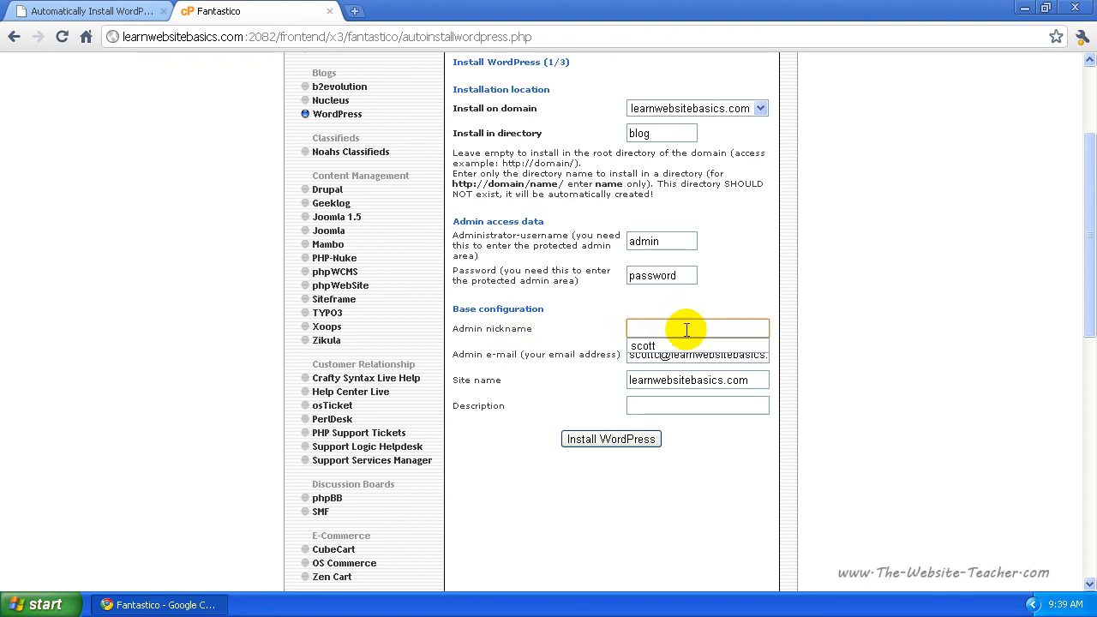
key("Down")
key("Return")
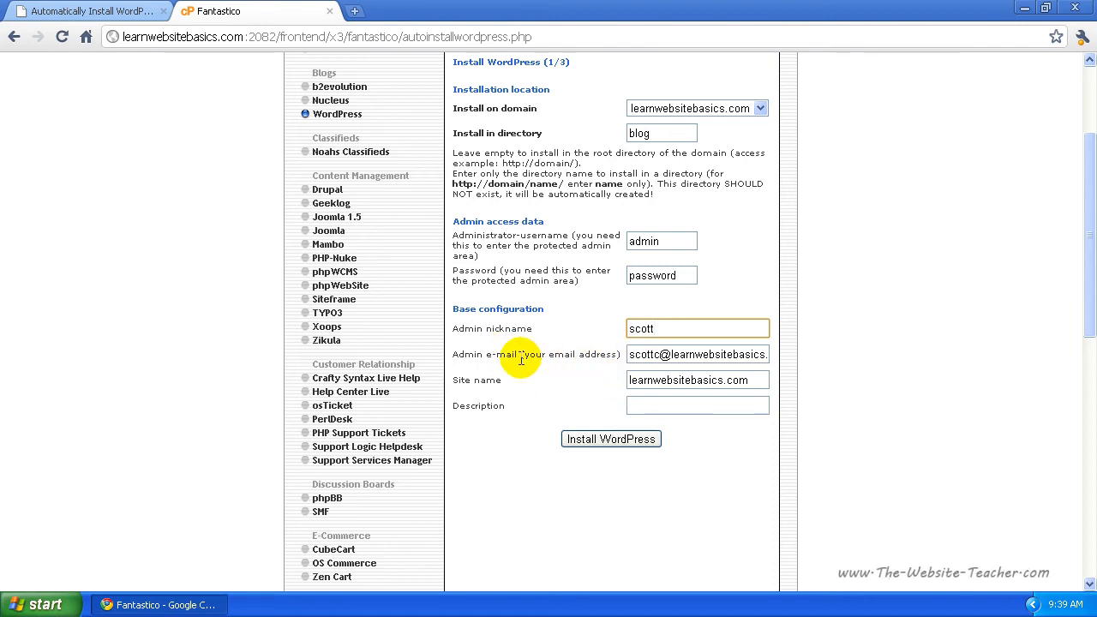
Step: Set the site name to 'Learn Website Basics' and the description to 'Blog'
left_click(726, 380)
left_click_drag(761, 381, 622, 382)
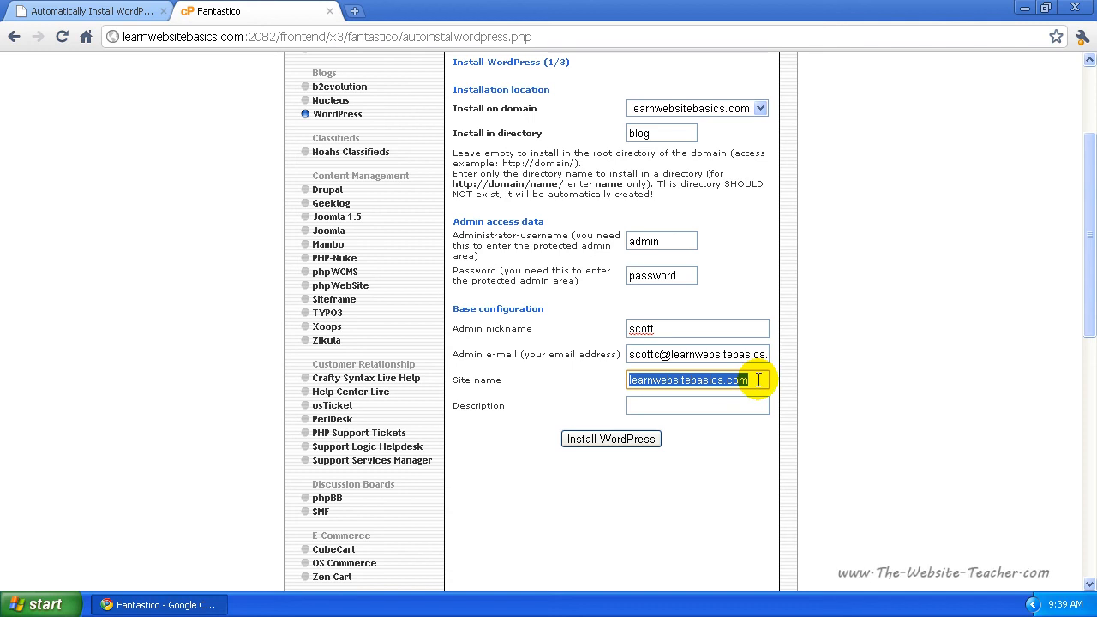
type("Lea")
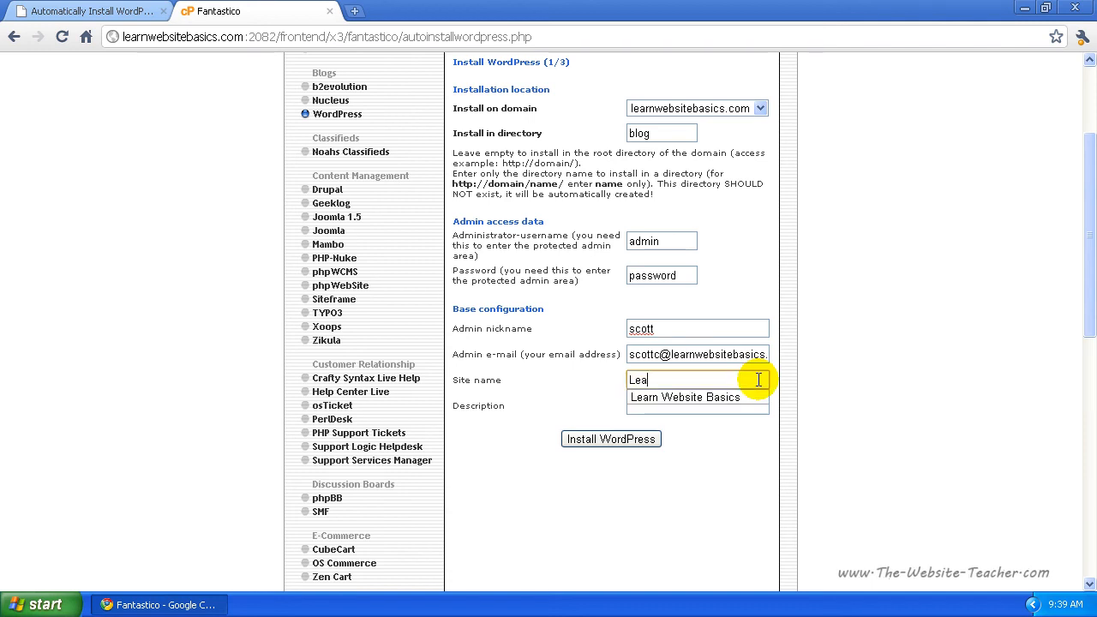
left_click(685, 396)
left_click(656, 406)
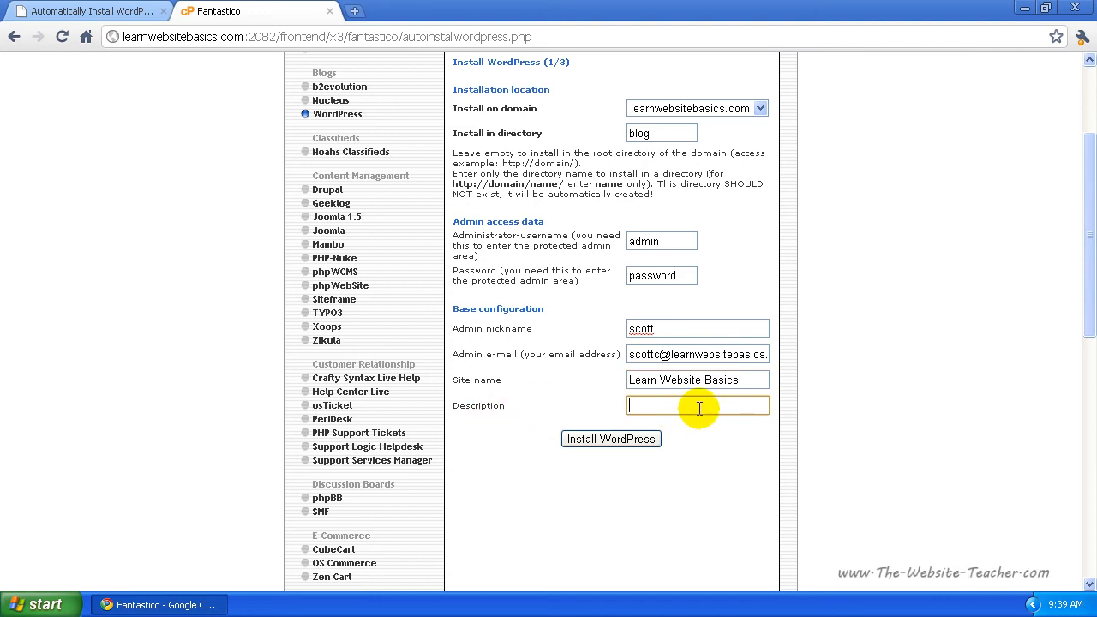
type("Blog")
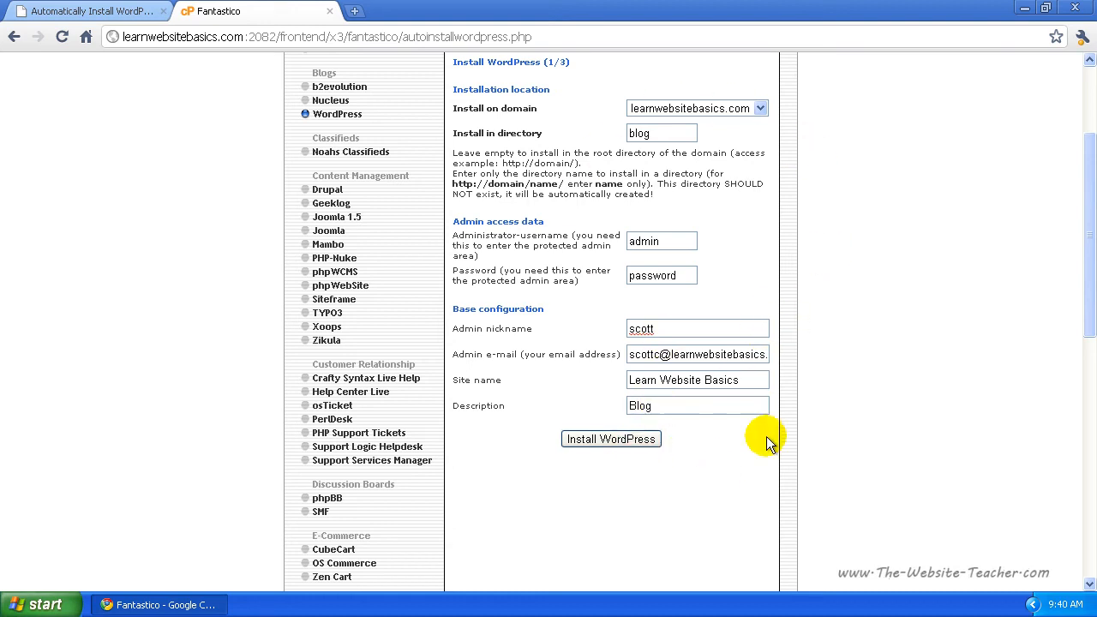
left_click(618, 441)
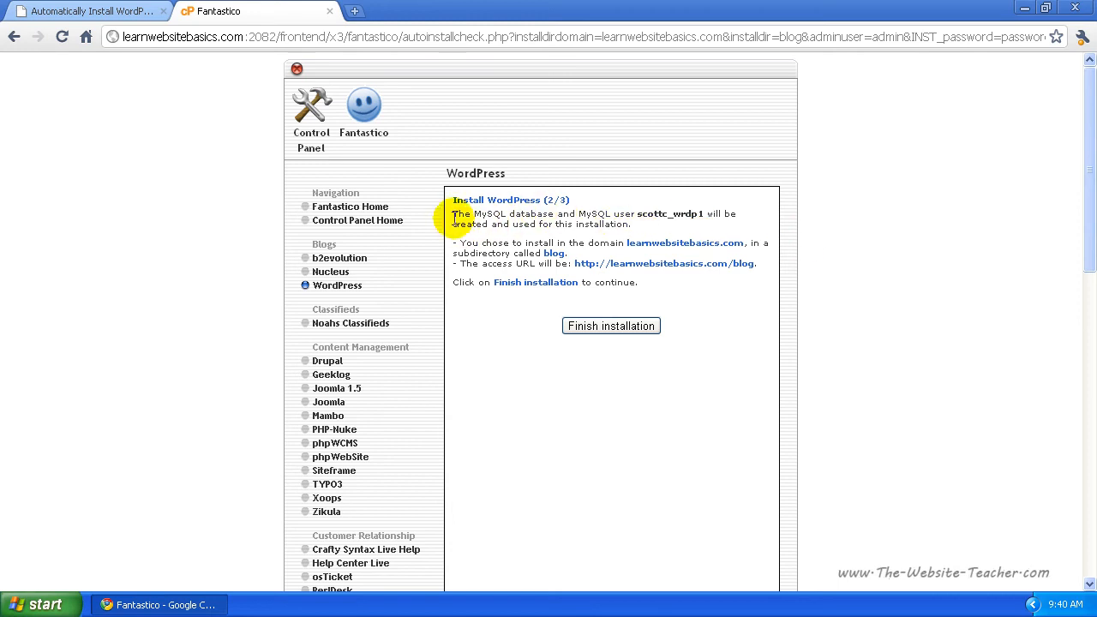
left_click_drag(639, 214, 704, 210)
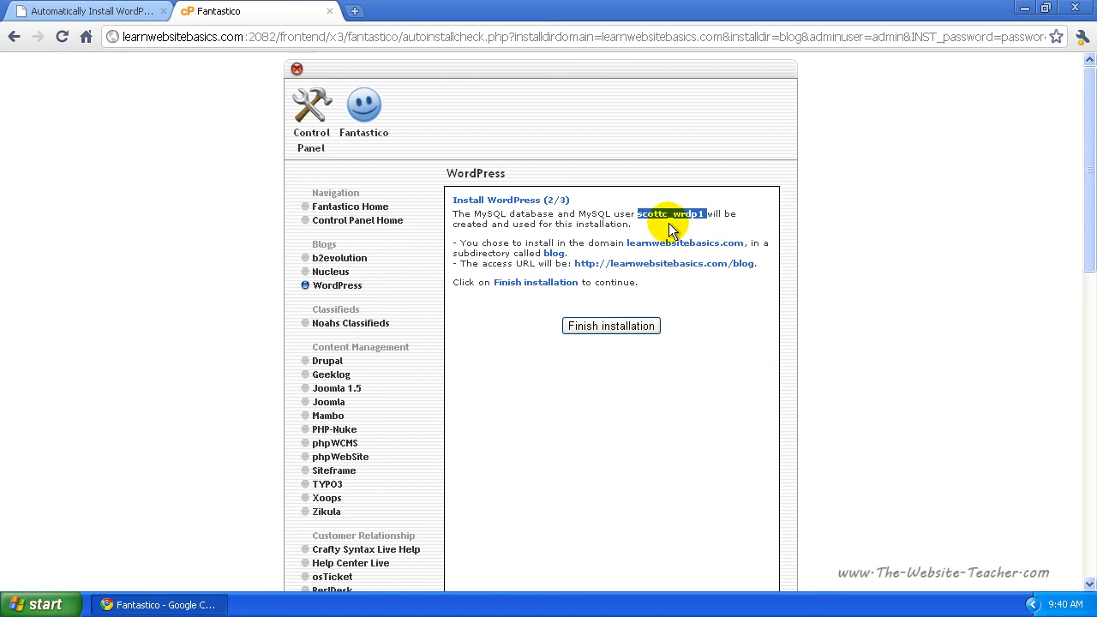
left_click(506, 244)
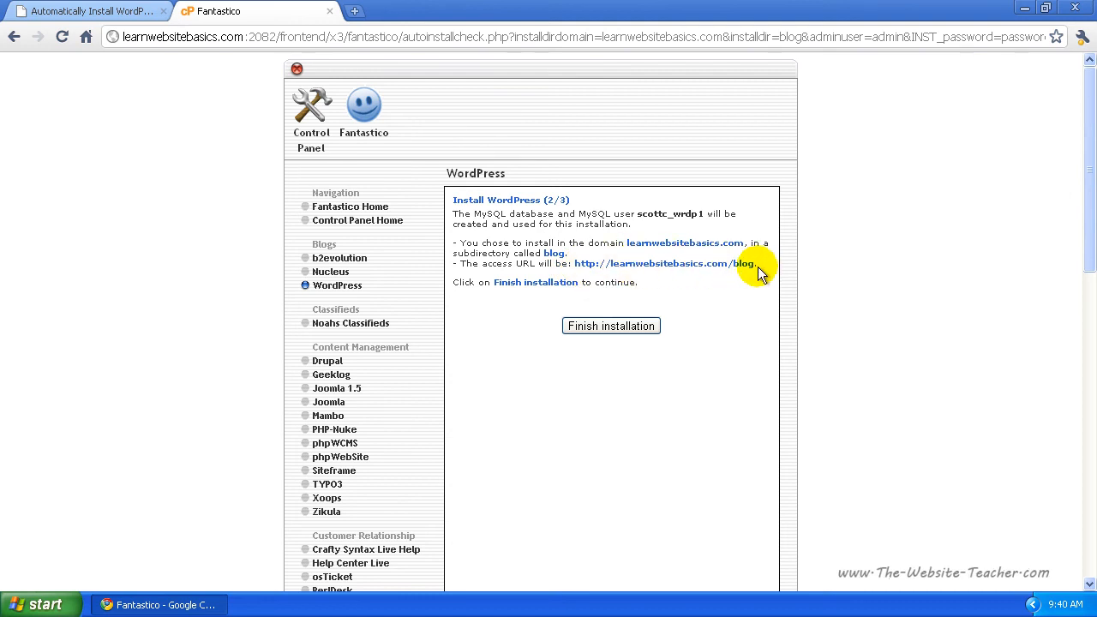
left_click_drag(574, 262, 755, 265)
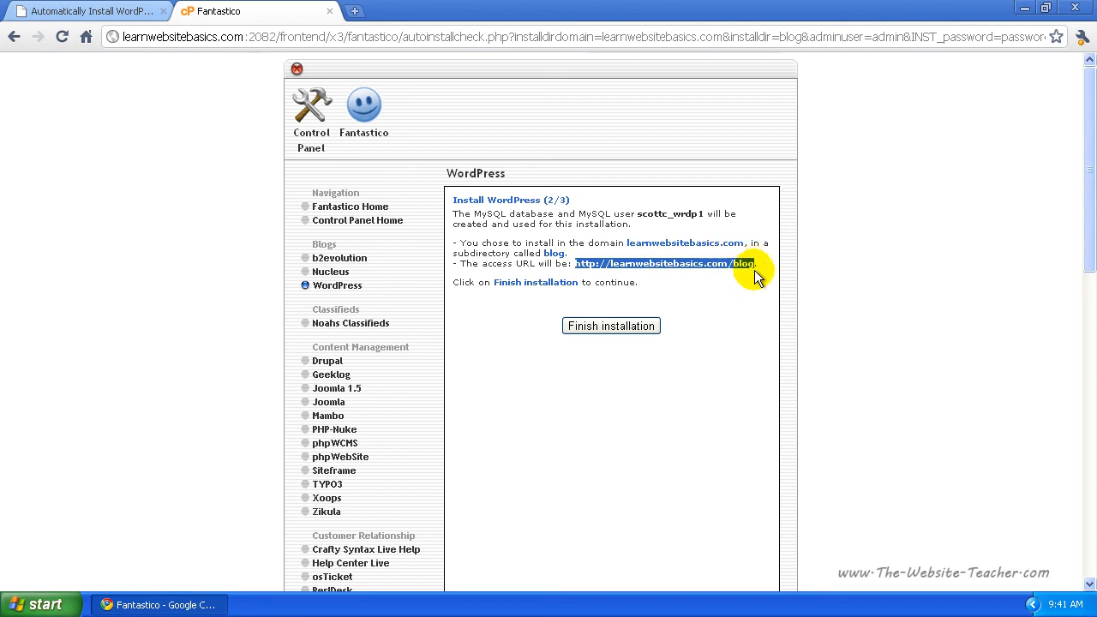
left_click(689, 283)
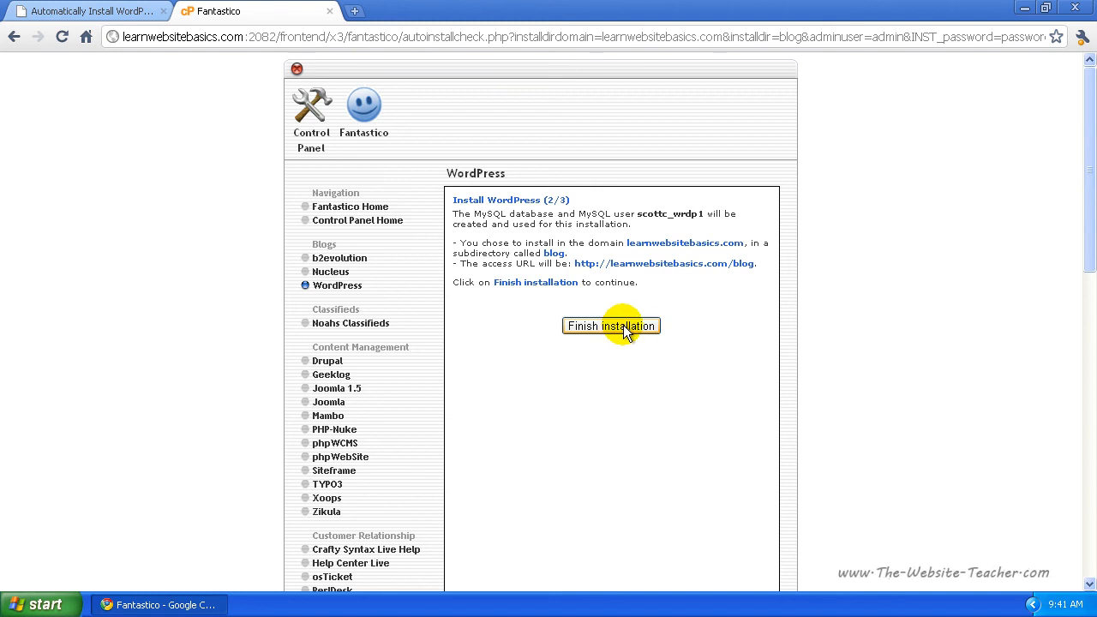
Step: Finish the installation and look over the step 3/3 page with the wp-admin address
left_click(625, 326)
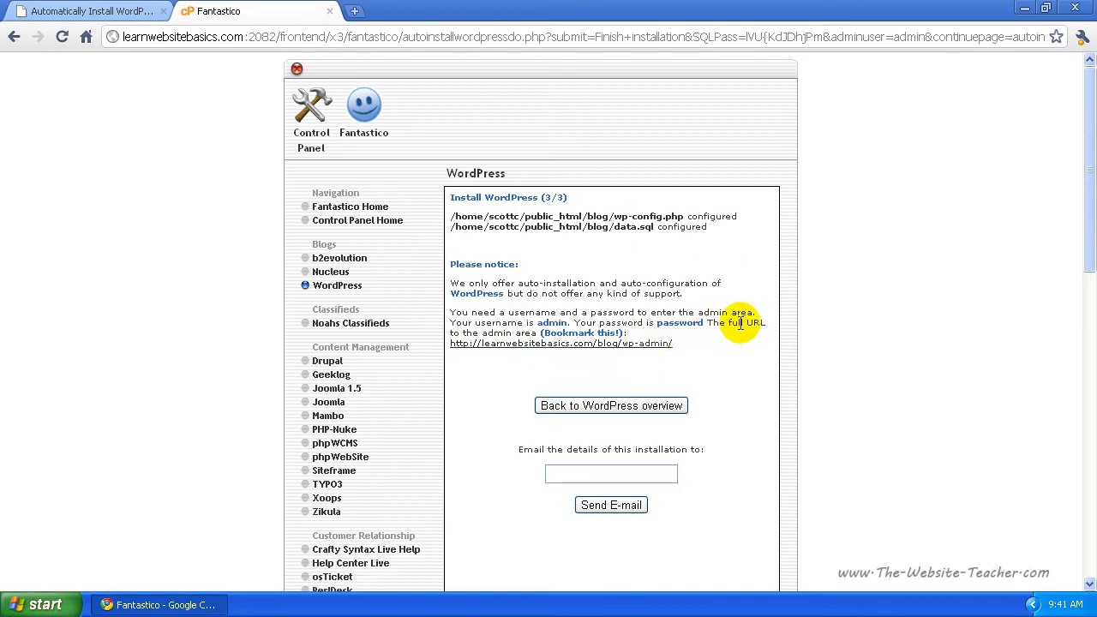
left_click(582, 473)
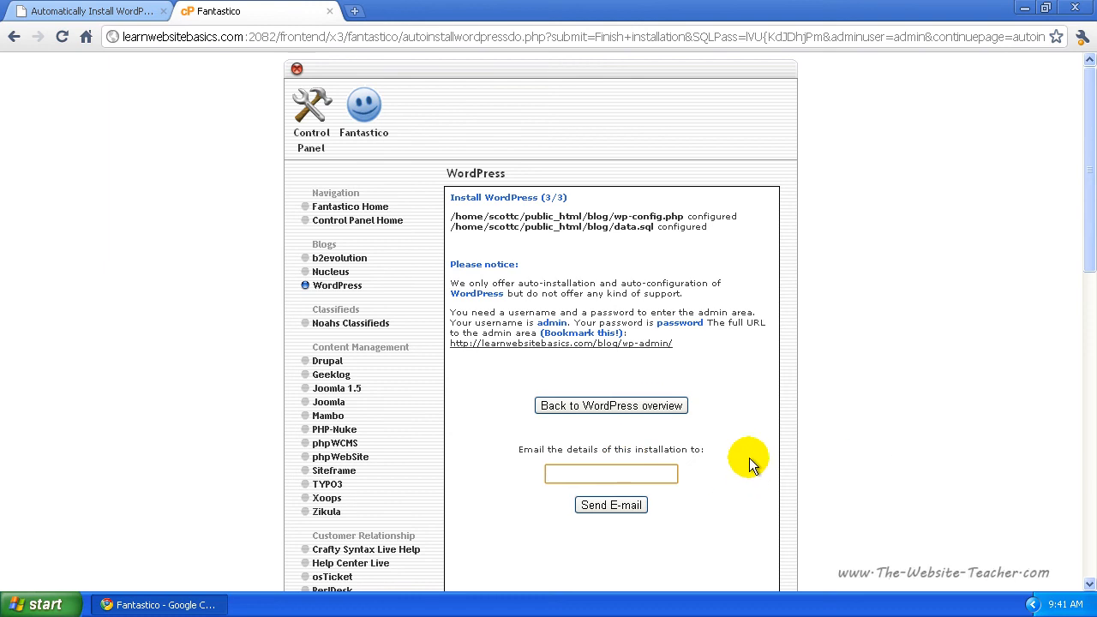
scroll(725, 456, "down", 3)
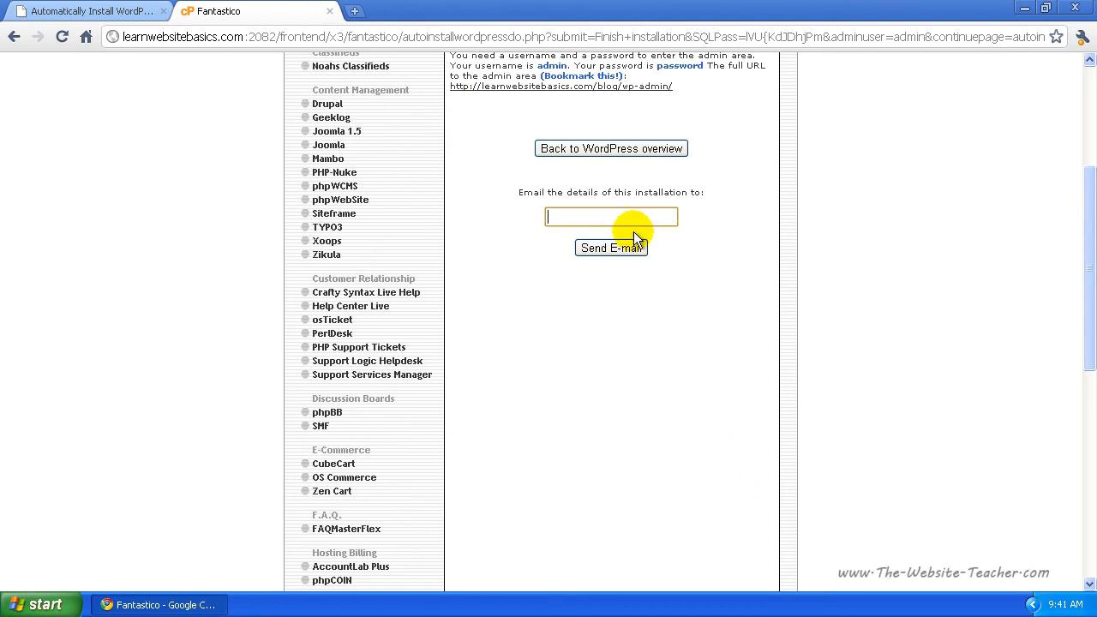
scroll(644, 265, "up", 3)
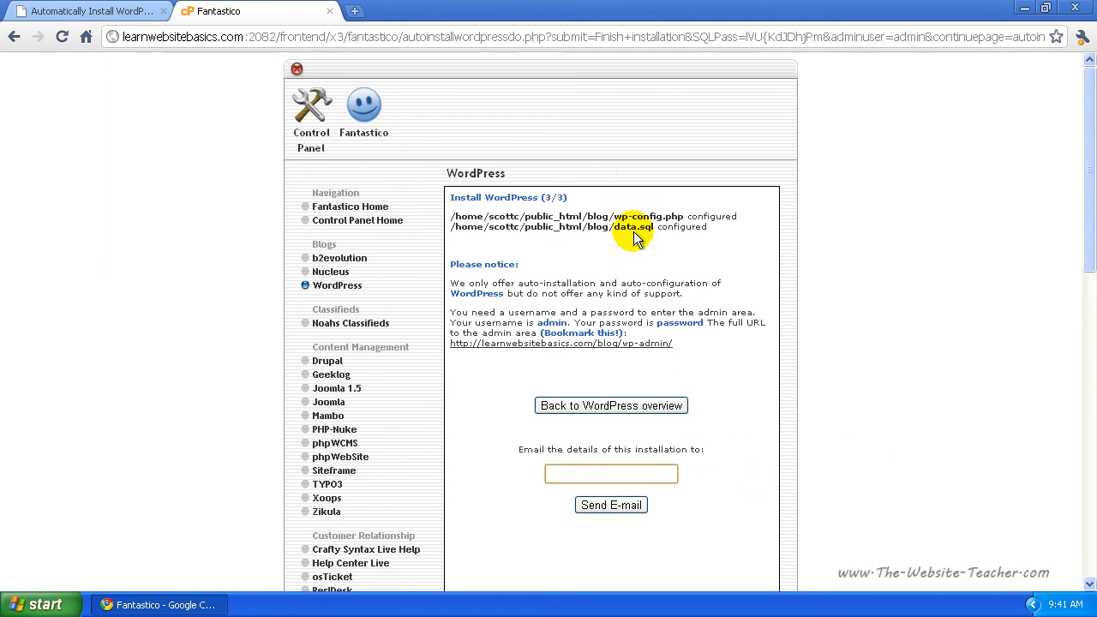
Step: Load learnwebsitebasics.com/blog/ in a new tab and scroll through the 'Hello world!' post
left_click(355, 11)
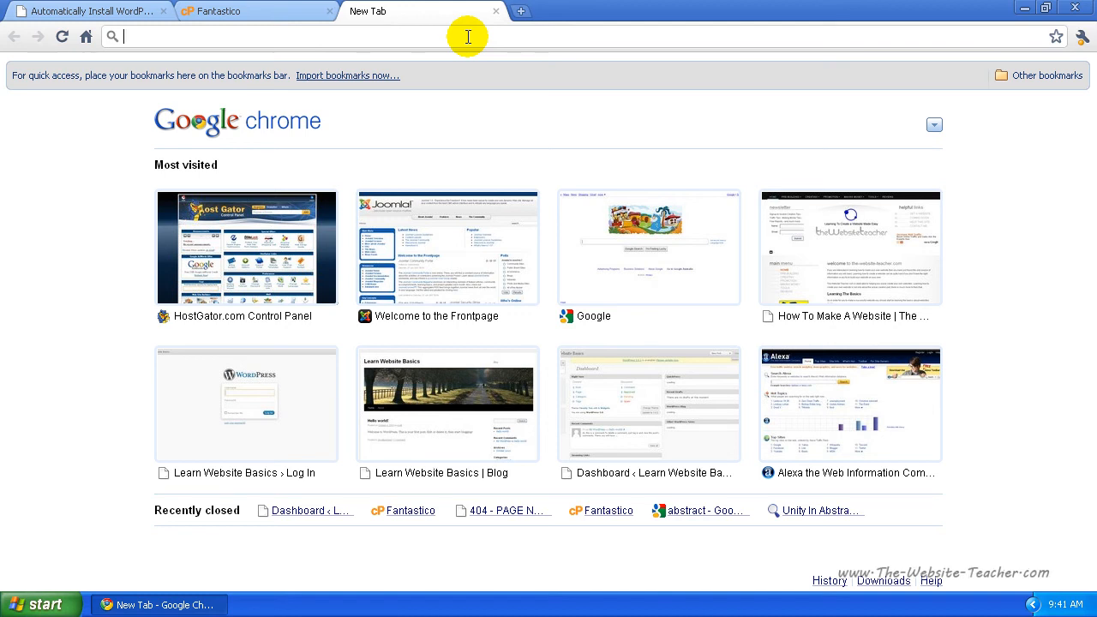
type("learnwebsitebasics.com/blog/")
key("Return")
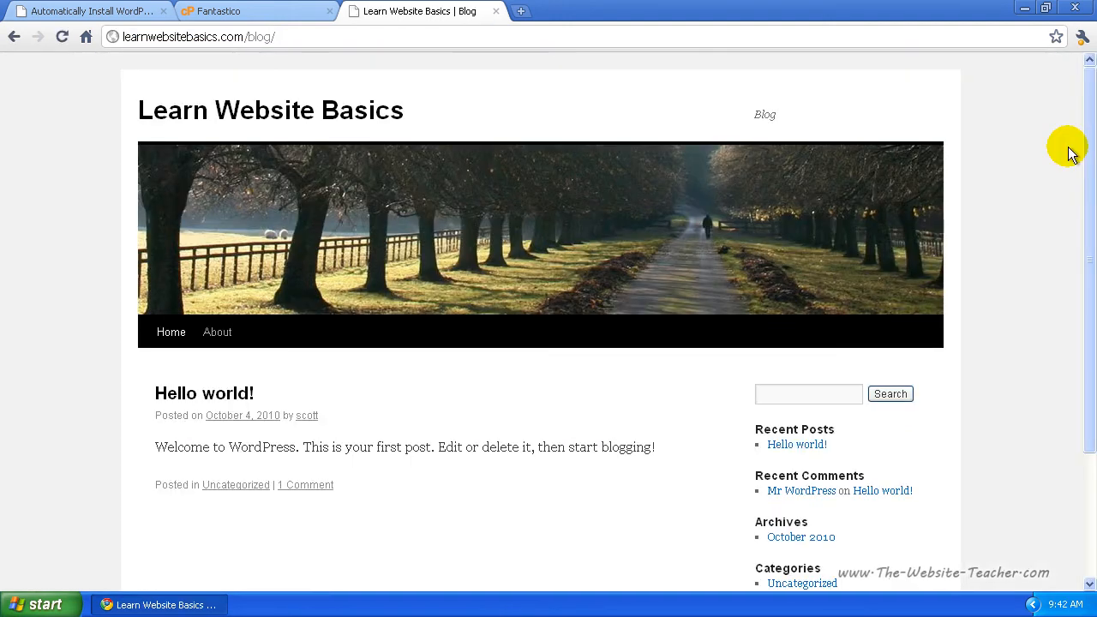
mouse_move(1089, 123)
left_mouse_down()
mouse_move(1071, 334)
mouse_move(1080, 115)
left_mouse_up()
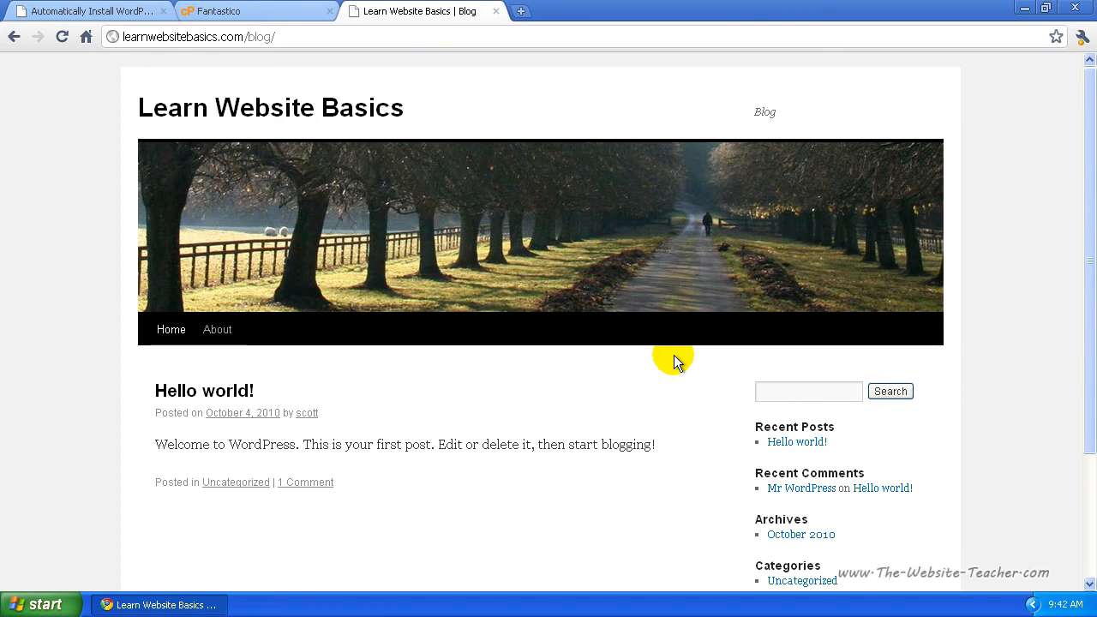
scroll(668, 358, "down", 3)
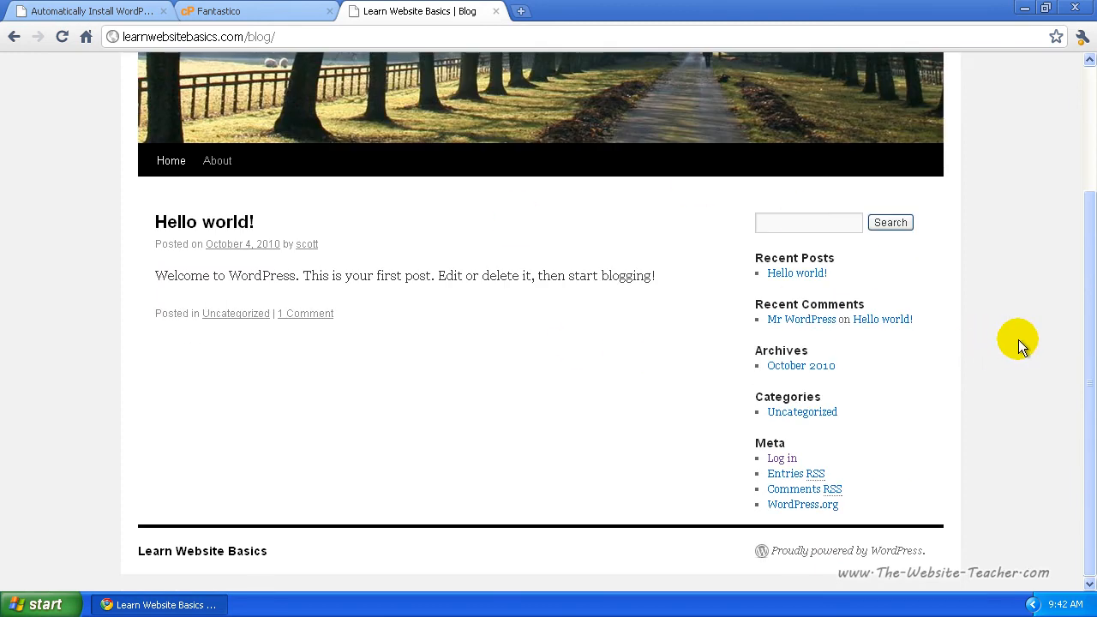
scroll(1018, 341, "up", 3)
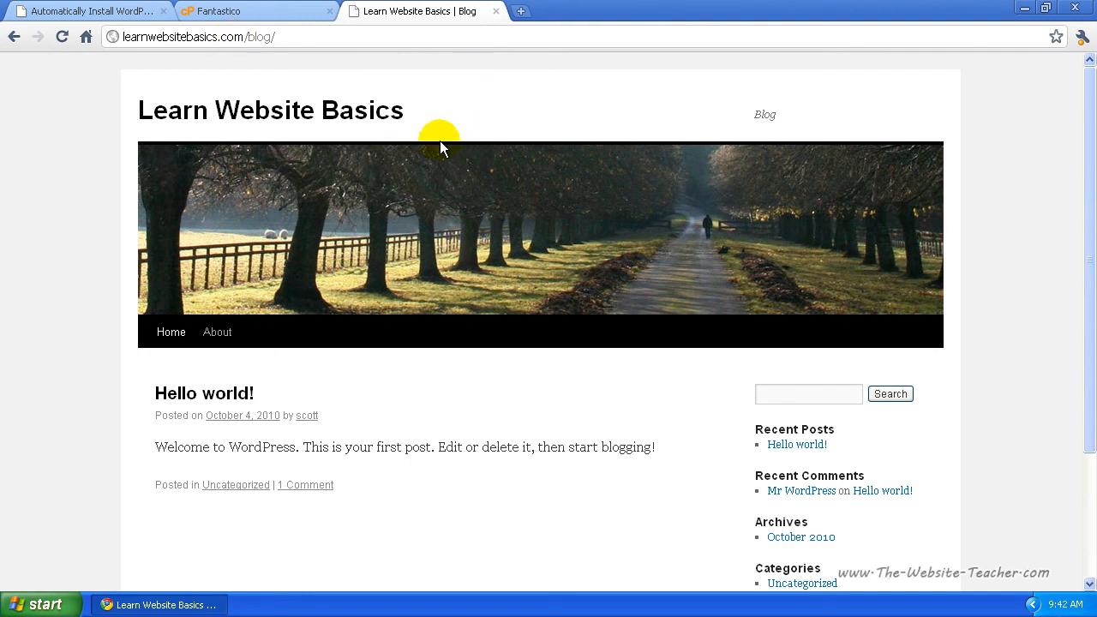
left_click(314, 36)
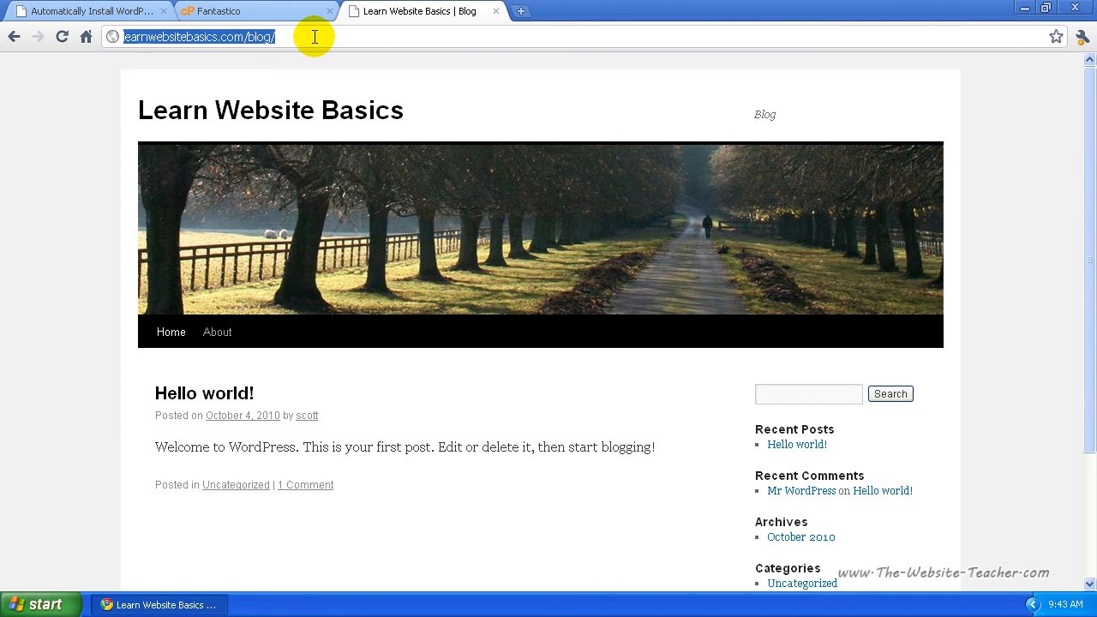
Step: Change the address to learnwebsitebasics.com/blog/wp-login.php and load the login page
left_click(314, 36)
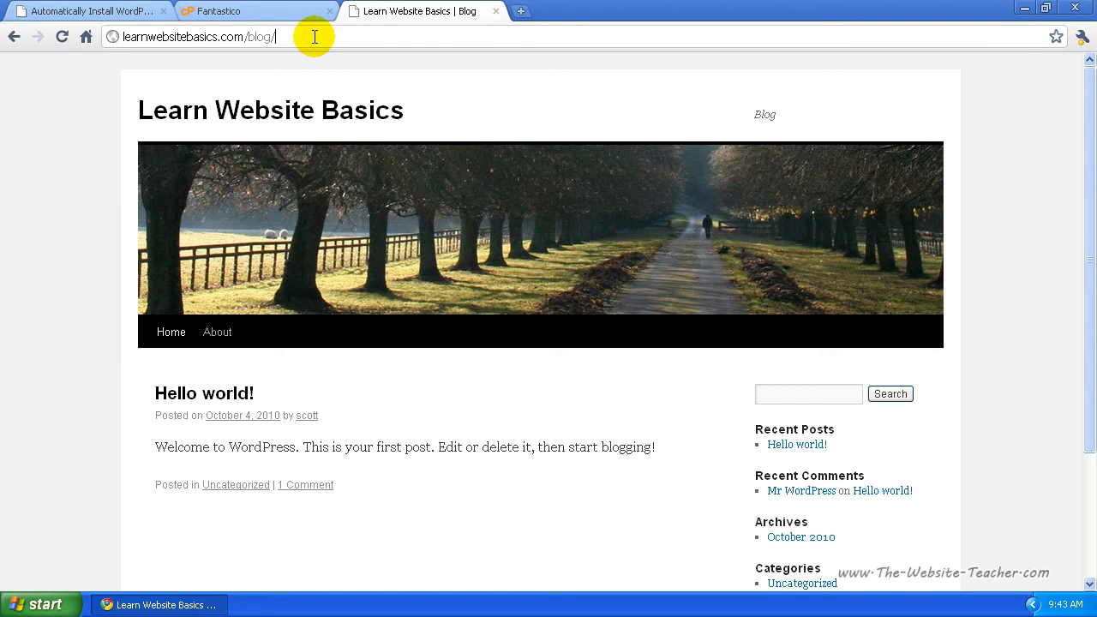
type("wp-admin/")
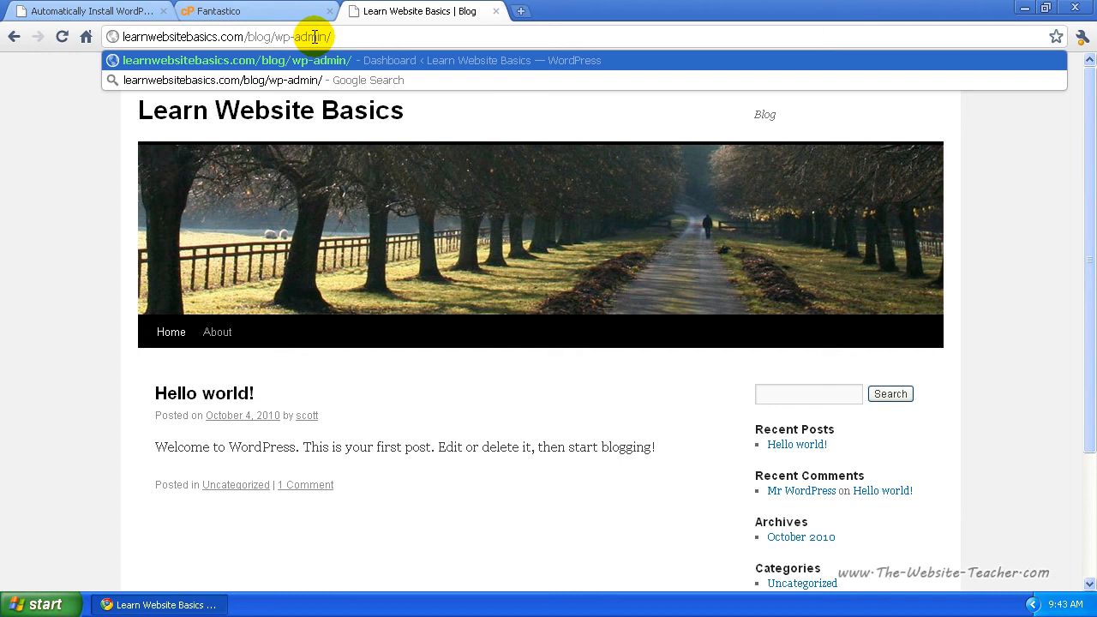
key("BackSpace")
key("BackSpace")
key("BackSpace")
key("BackSpace")
key("BackSpace")
key("BackSpace")
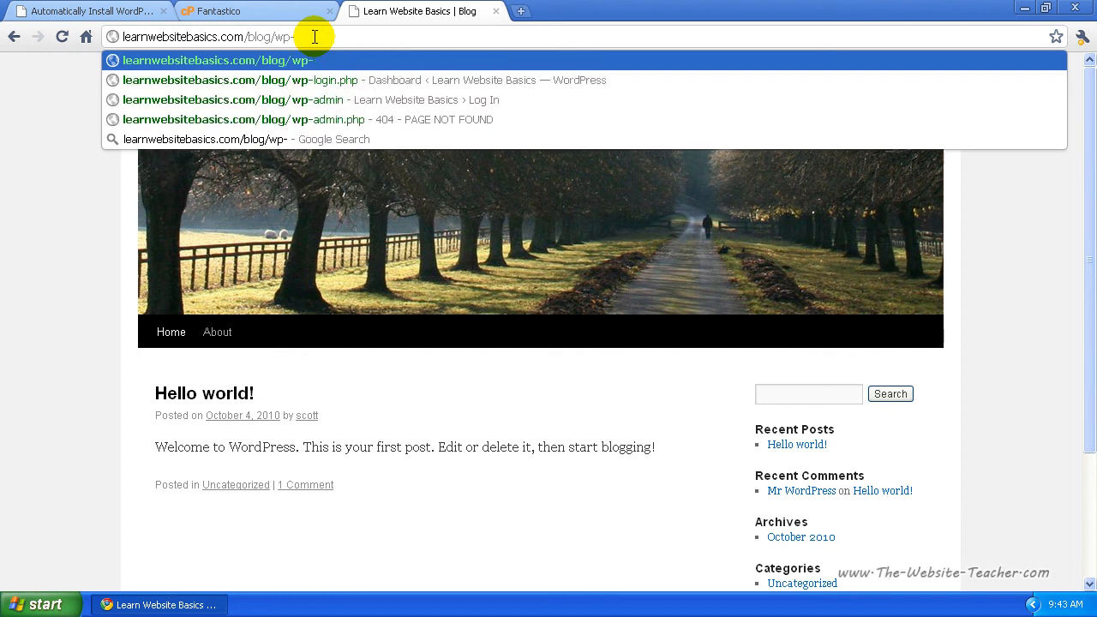
type("login.php")
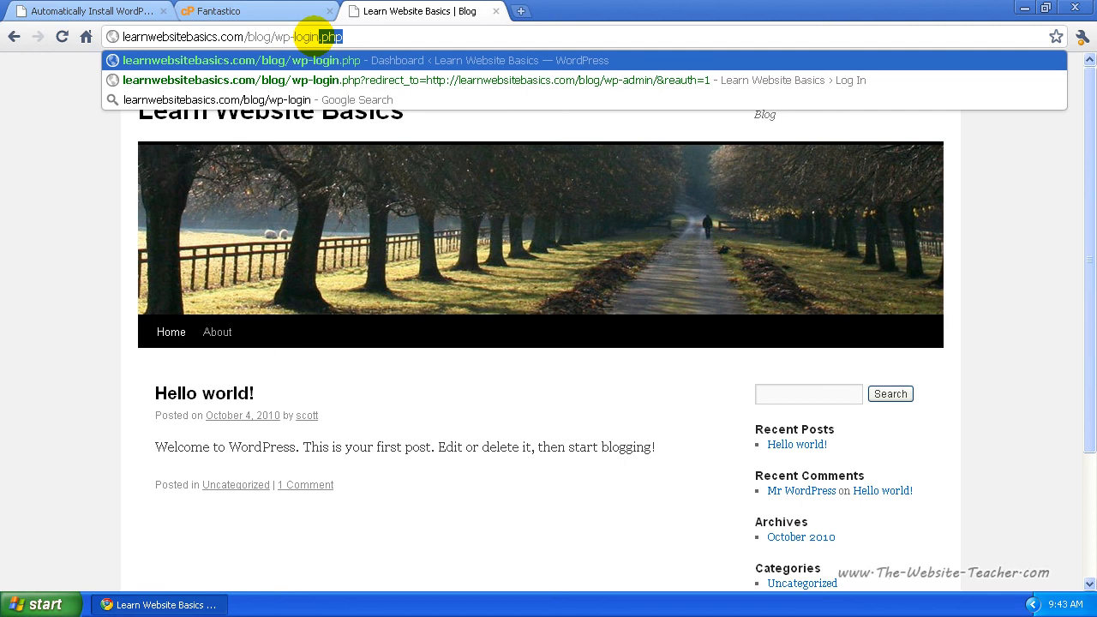
key("Return")
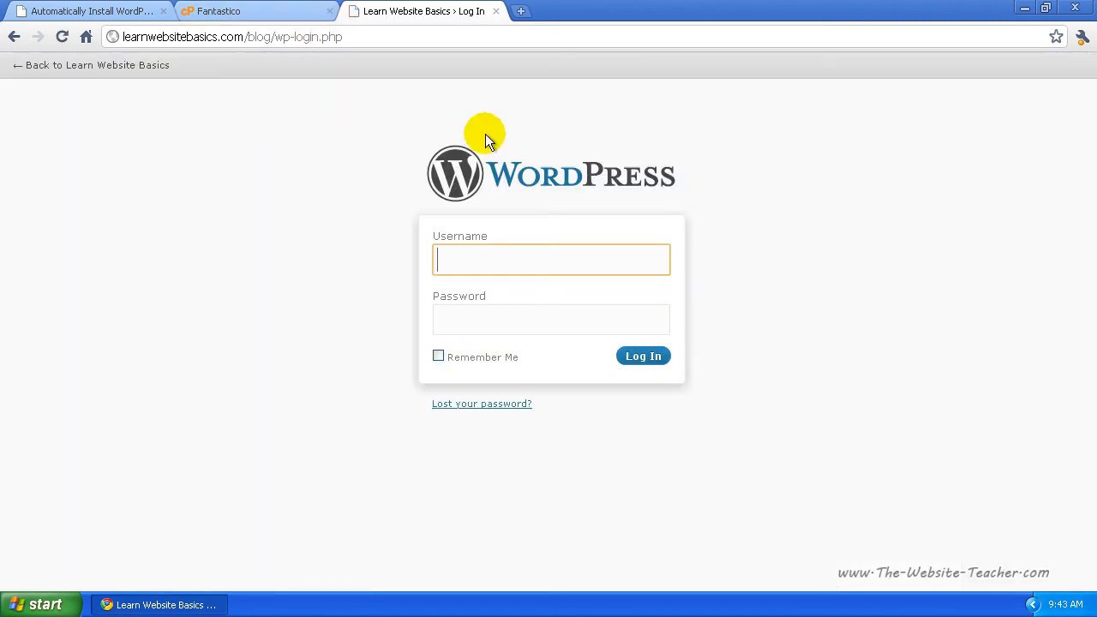
Step: Log in with username admin and the account password to reach the Dashboard
type("admin")
left_click(504, 329)
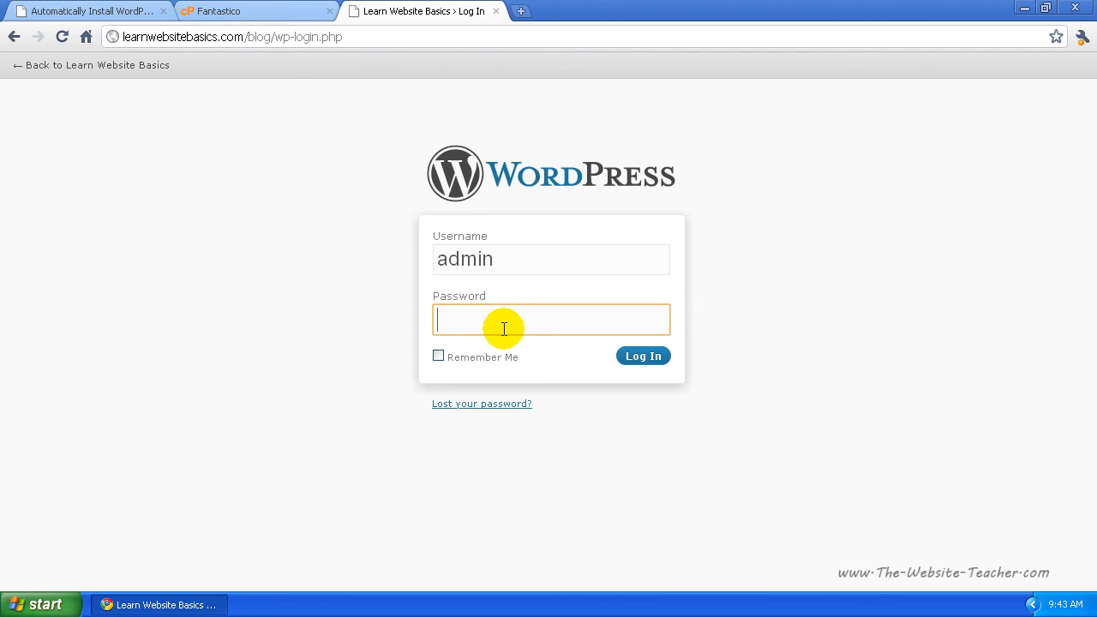
type("••••••••")
left_click(644, 360)
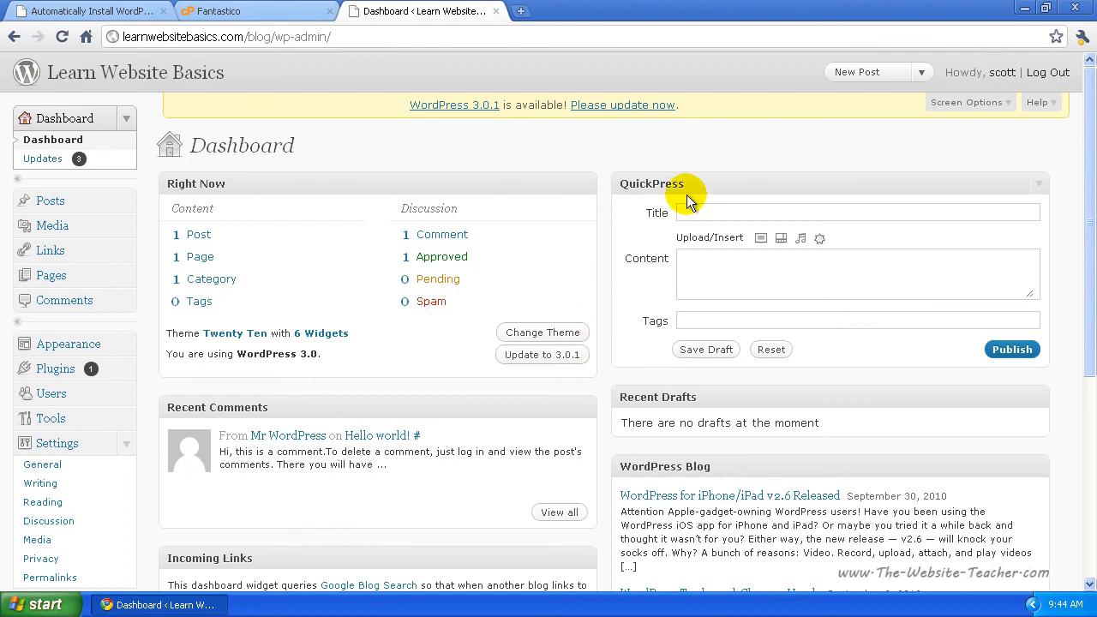
Step: Return to the 'Automatically Install WordPress Using Fantastico' article and scroll through its steps and back to the top
left_click(85, 10)
scroll(591, 271, "down", 3)
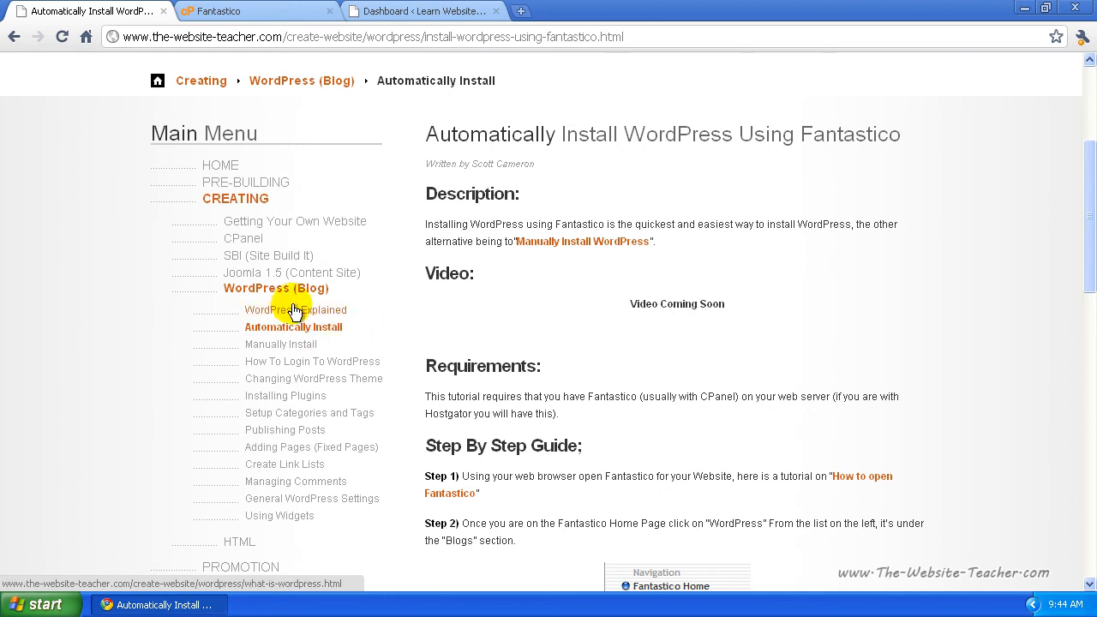
scroll(537, 457, "up", 3)
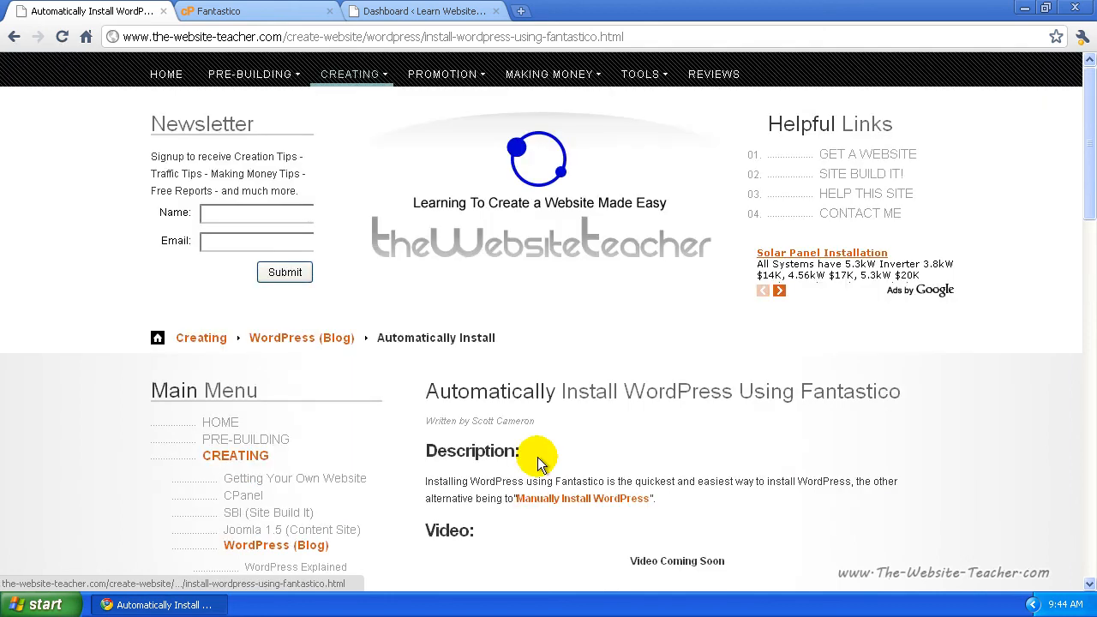
mouse_move(350, 74)
mouse_move(370, 230)
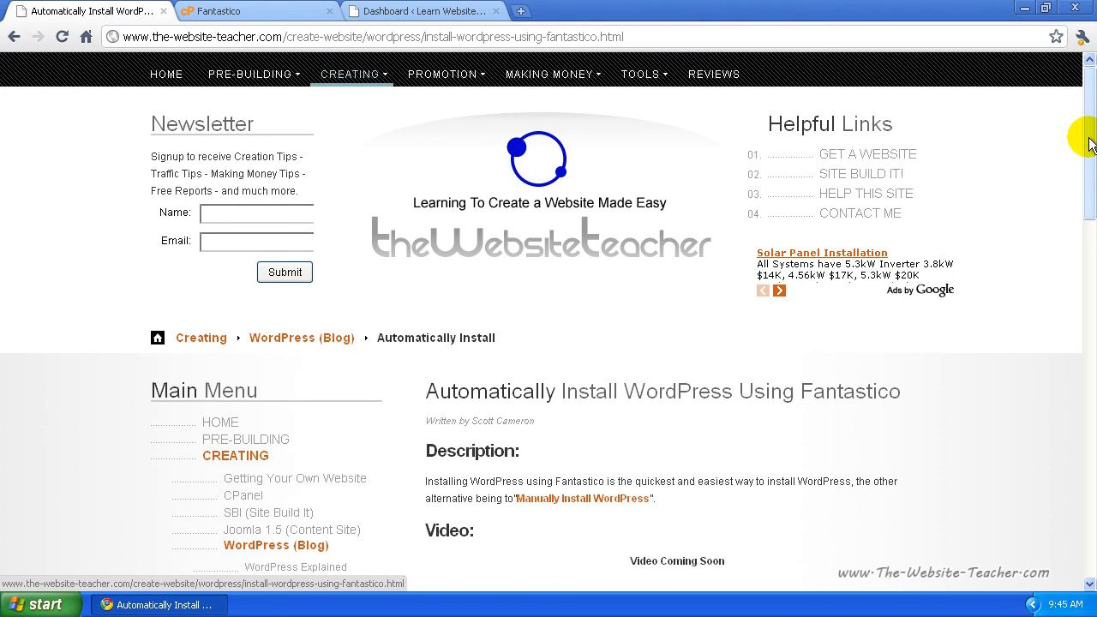
left_click_drag(1089, 137, 1095, 505)
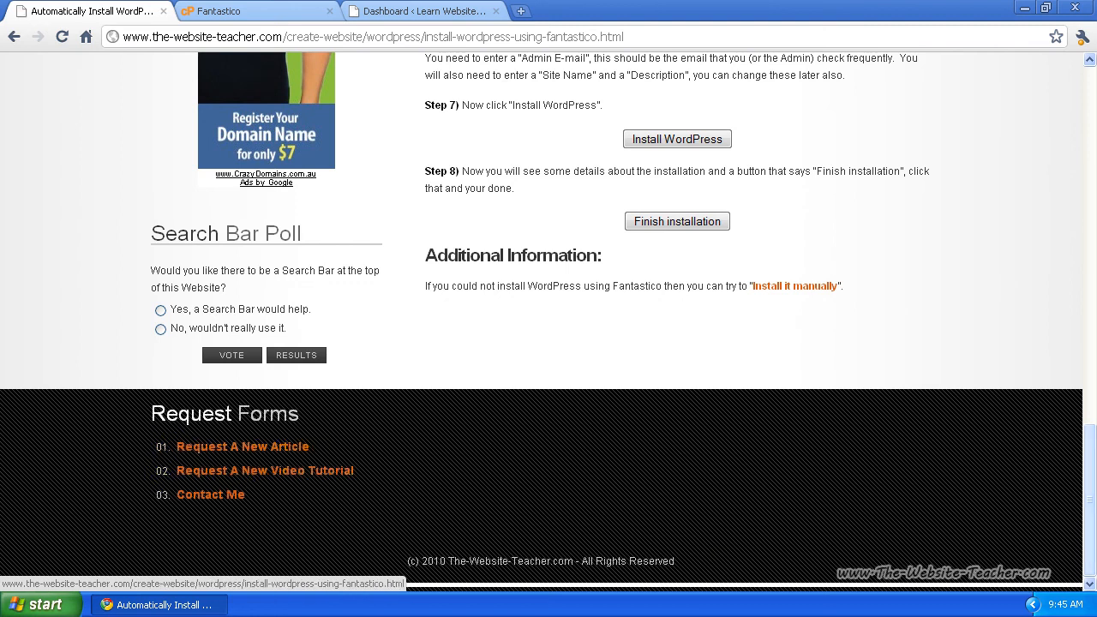
left_click_drag(1088, 503, 1086, 109)
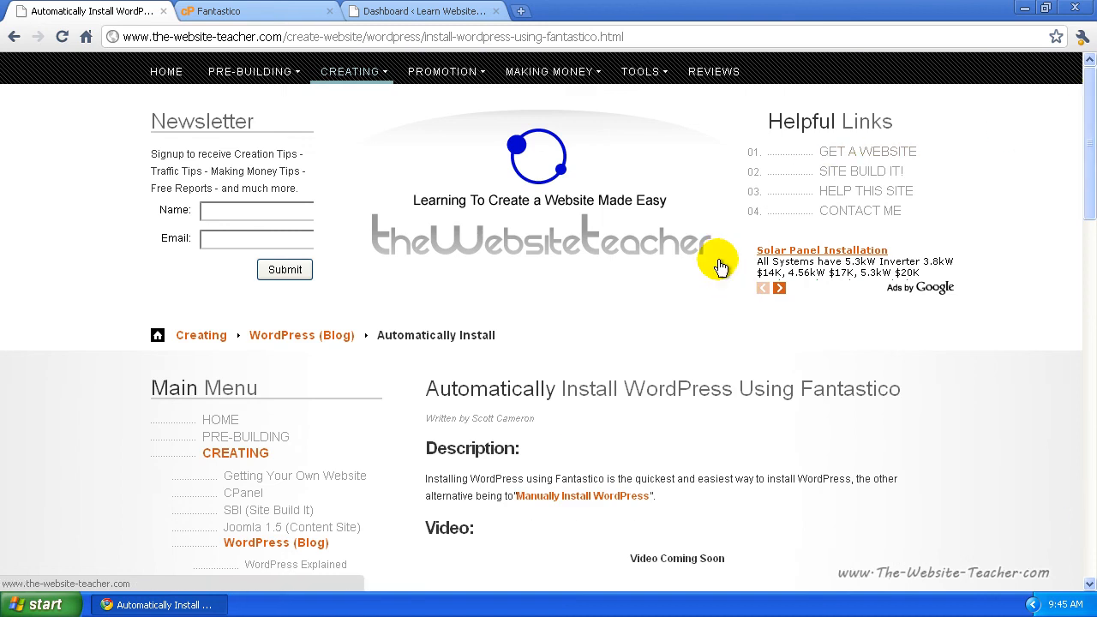